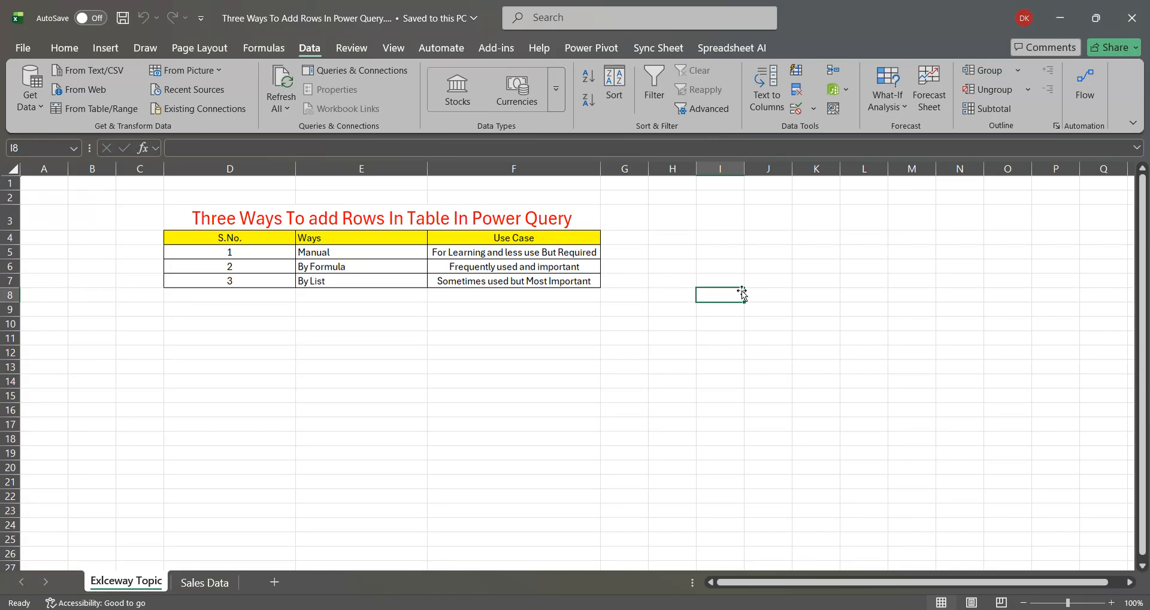
# Review the three listed ways to add rows: Manual, By Formula and By List
pyautogui.click(366, 254)
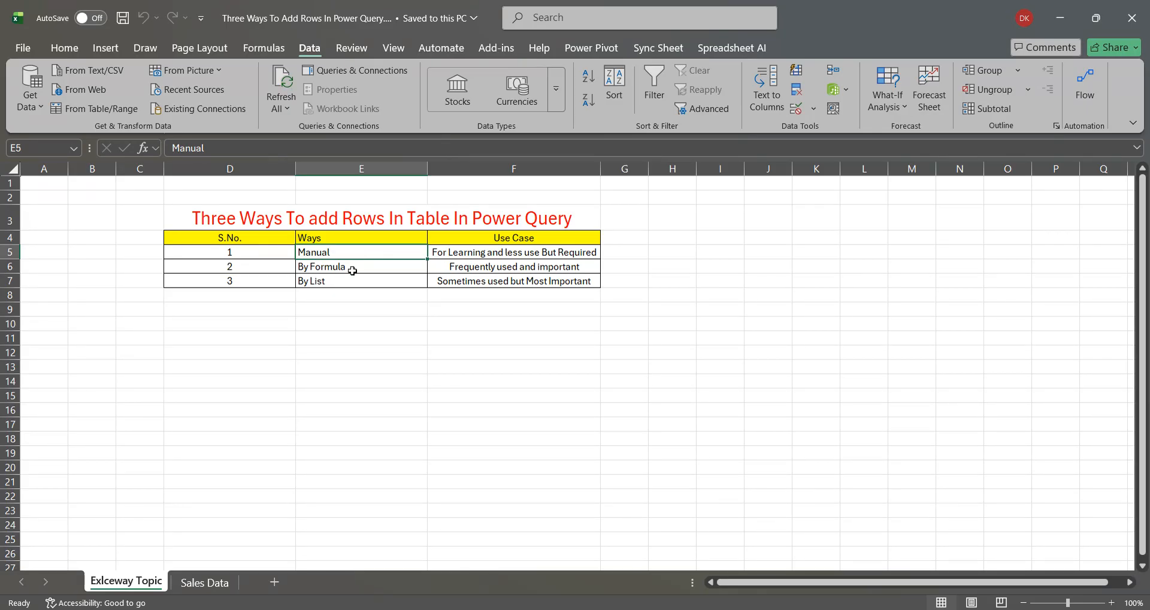
pyautogui.click(352, 267)
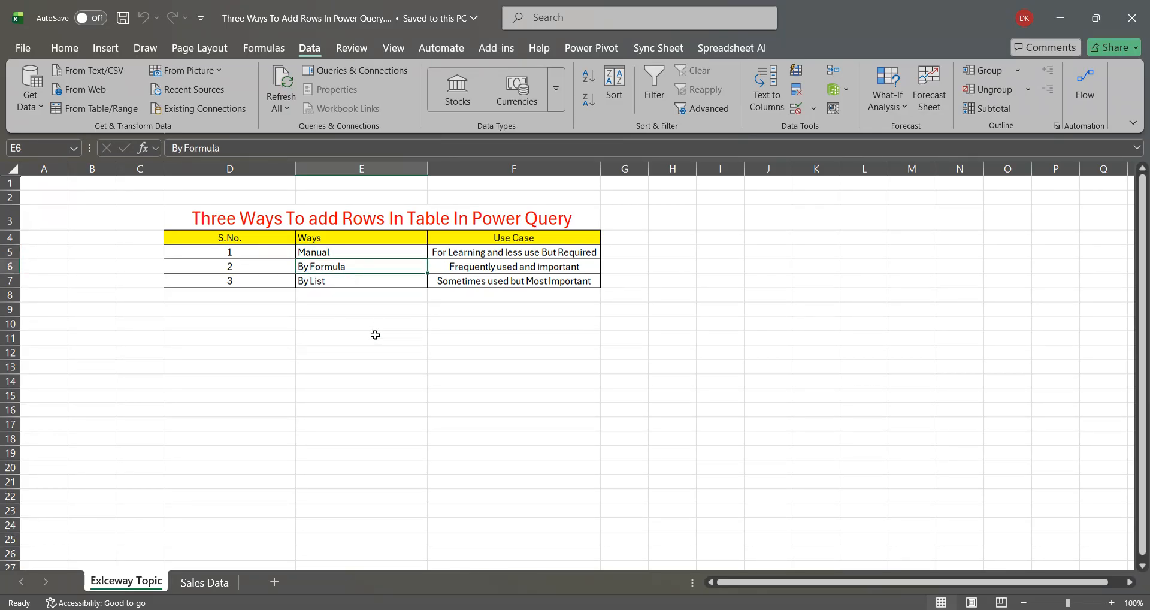
pyautogui.click(347, 282)
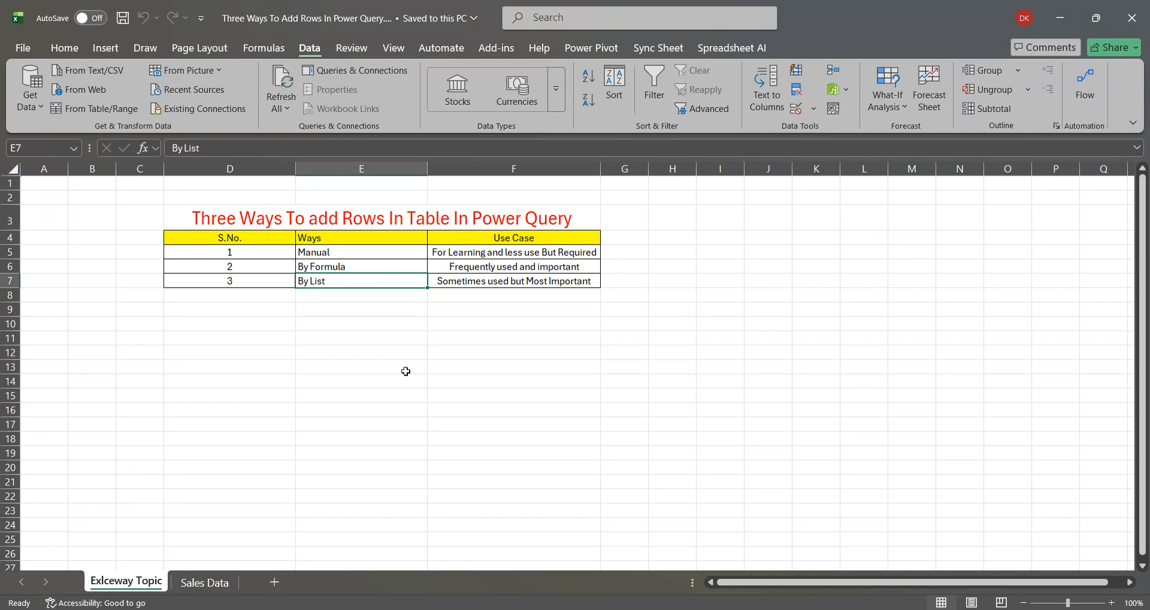
# Examine the Store A, Store B and Store C sales tables on the Sales Data sheet
pyautogui.click(209, 582)
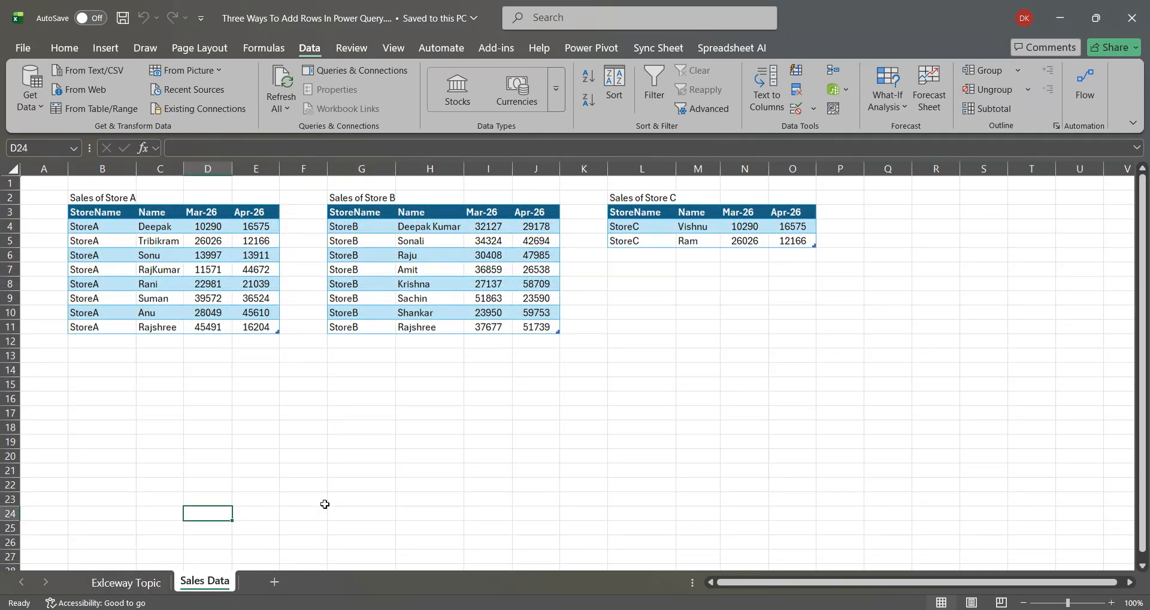
pyautogui.click(209, 296)
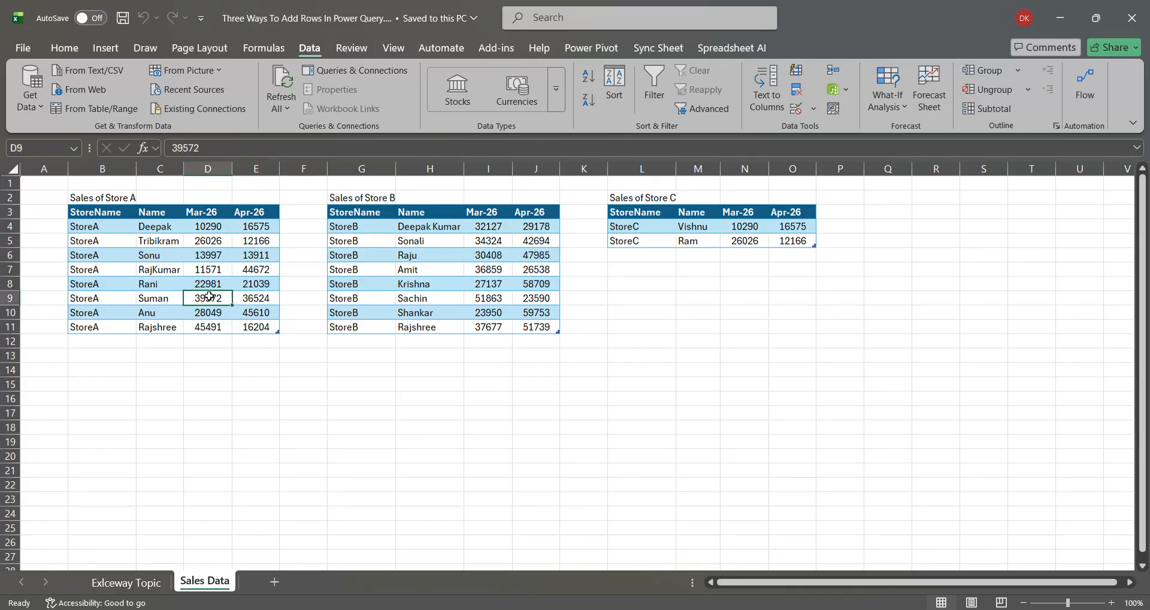
pyautogui.click(366, 291)
pyautogui.click(695, 239)
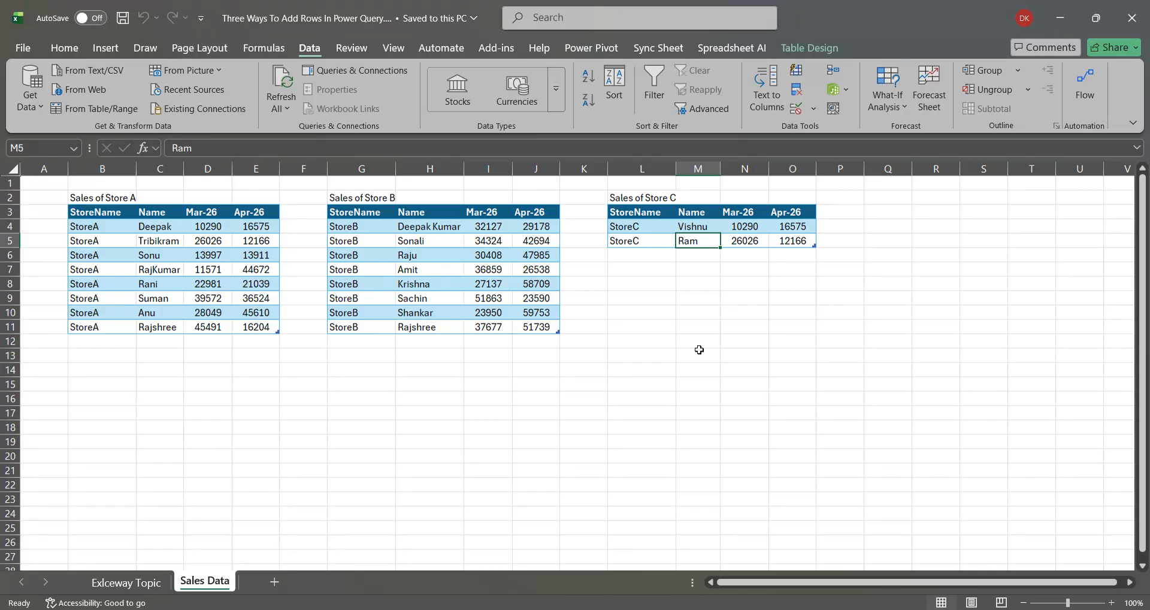
pyautogui.click(211, 258)
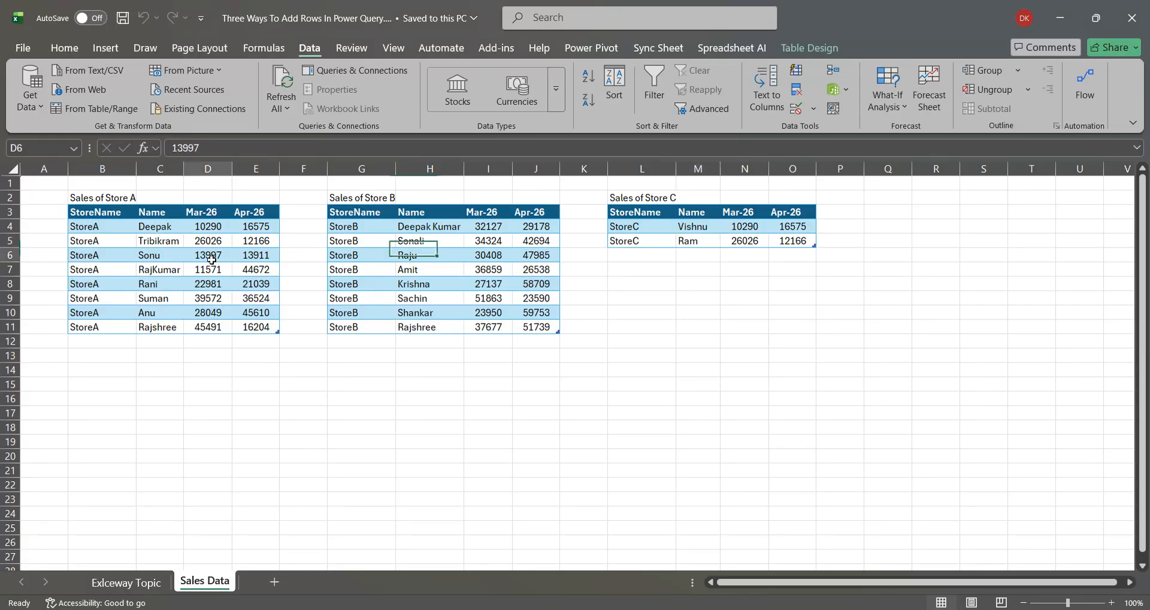
pyautogui.click(399, 271)
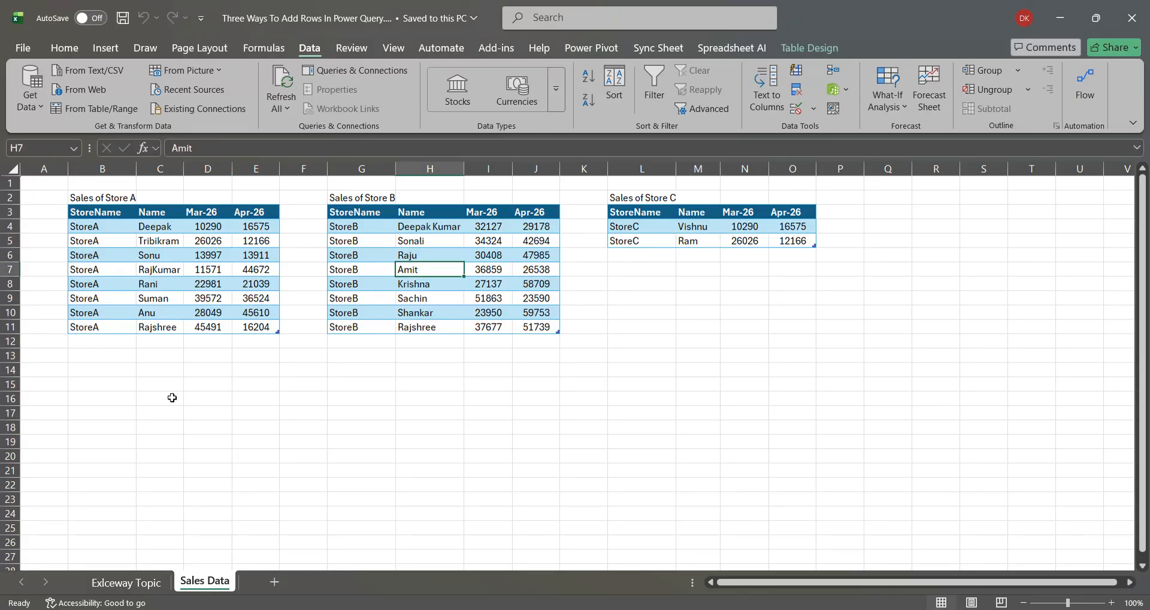
pyautogui.click(670, 240)
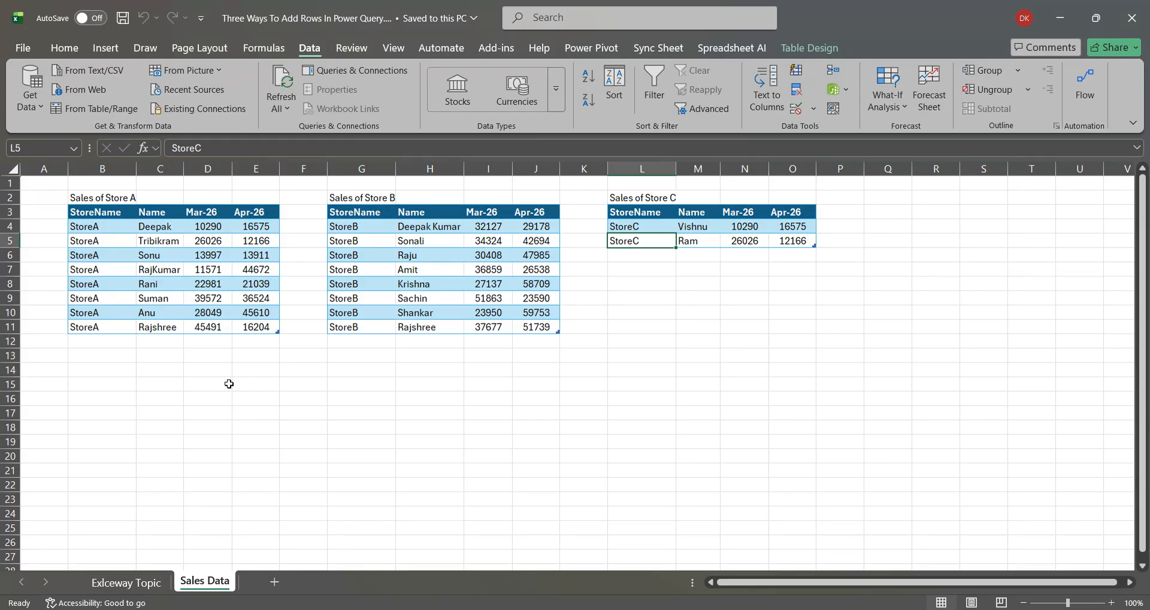
pyautogui.click(339, 413)
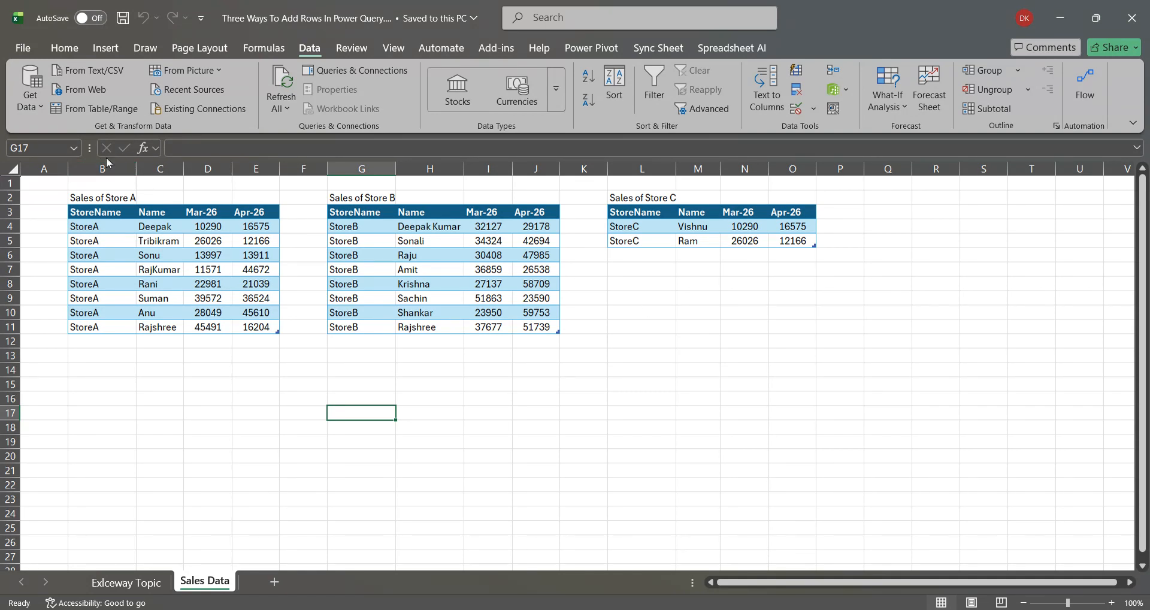
pyautogui.click(679, 381)
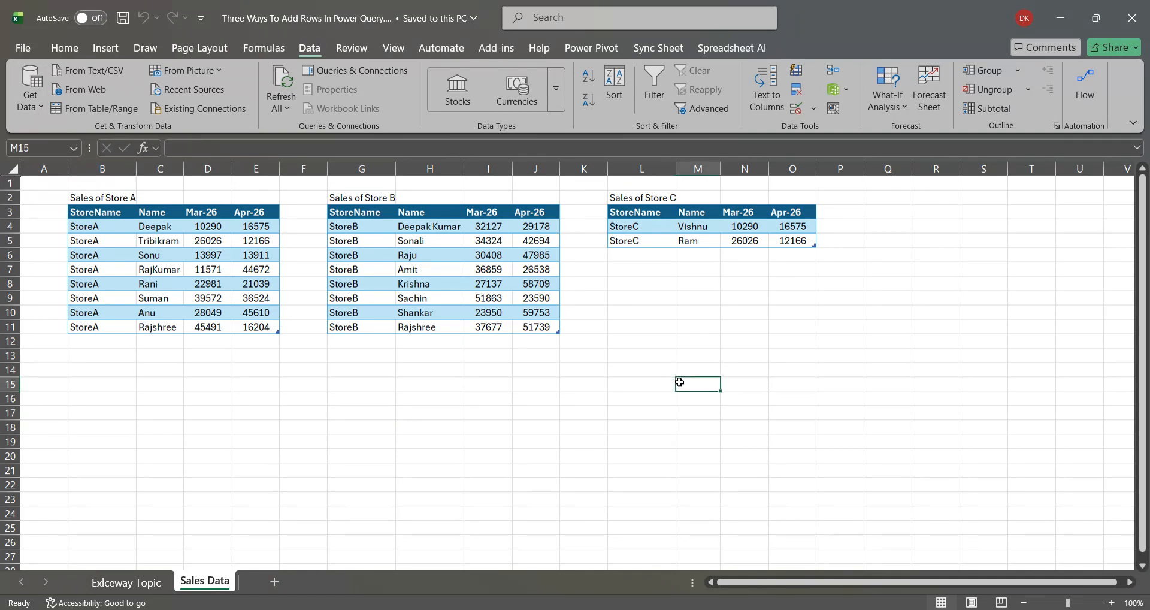
pyautogui.click(727, 347)
pyautogui.click(673, 325)
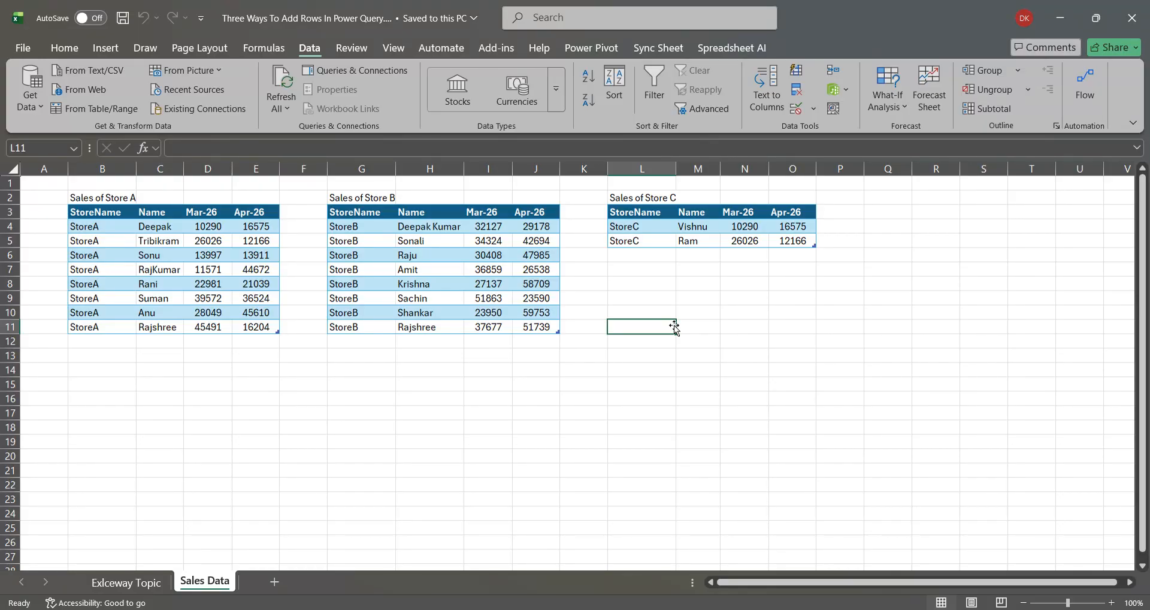
# Launch the Power Query Editor and delete the Custom1 step from the StoreC query
pyautogui.click(35, 107)
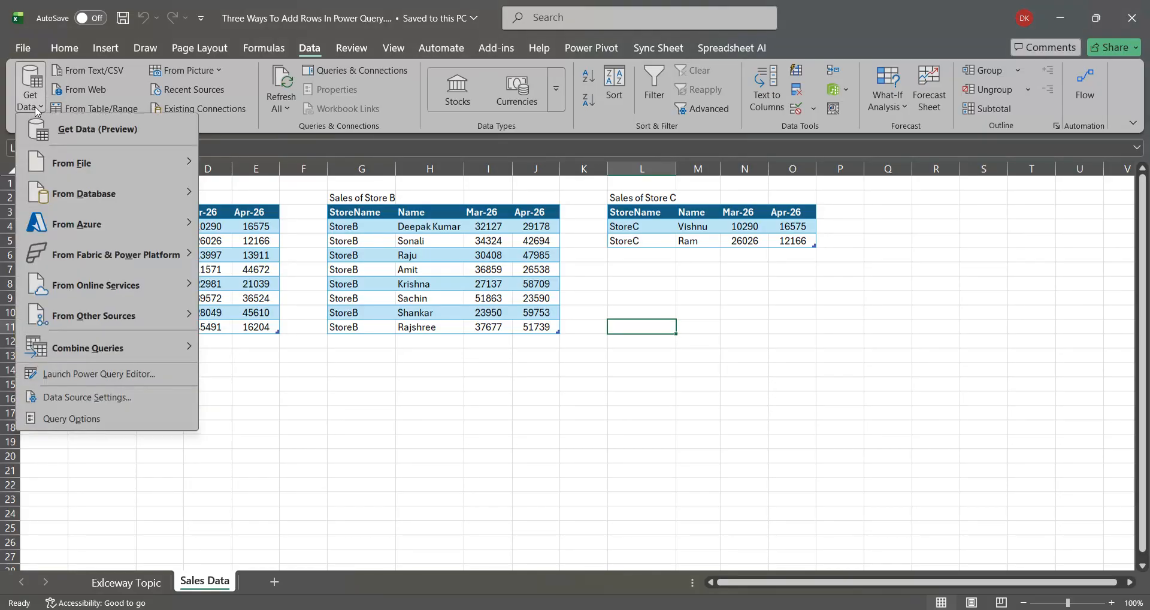
pyautogui.click(112, 375)
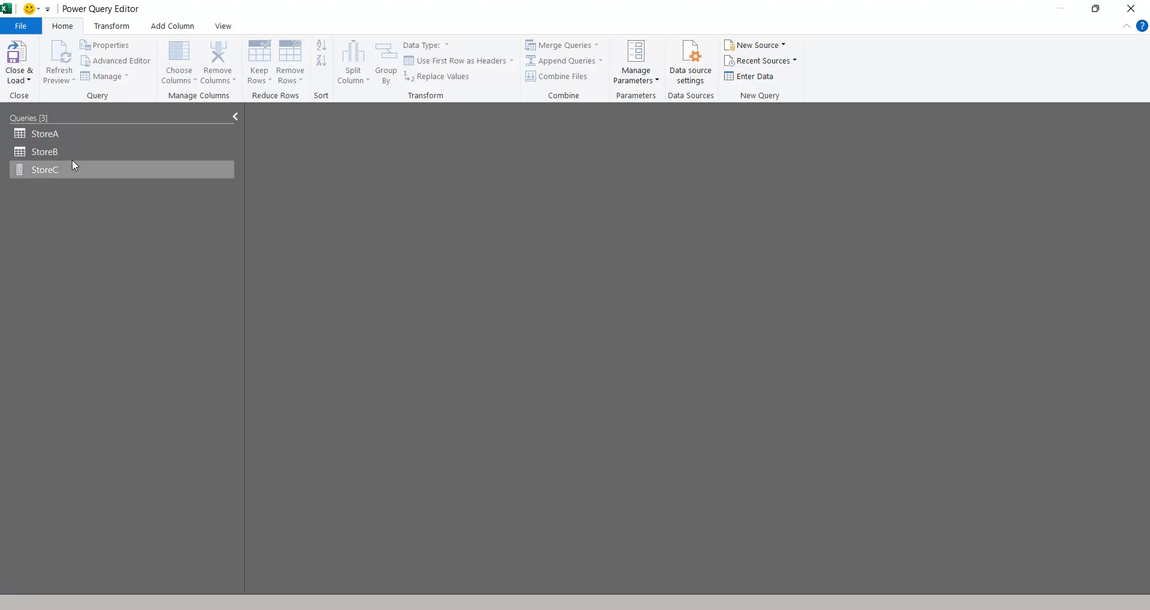
pyautogui.click(62, 135)
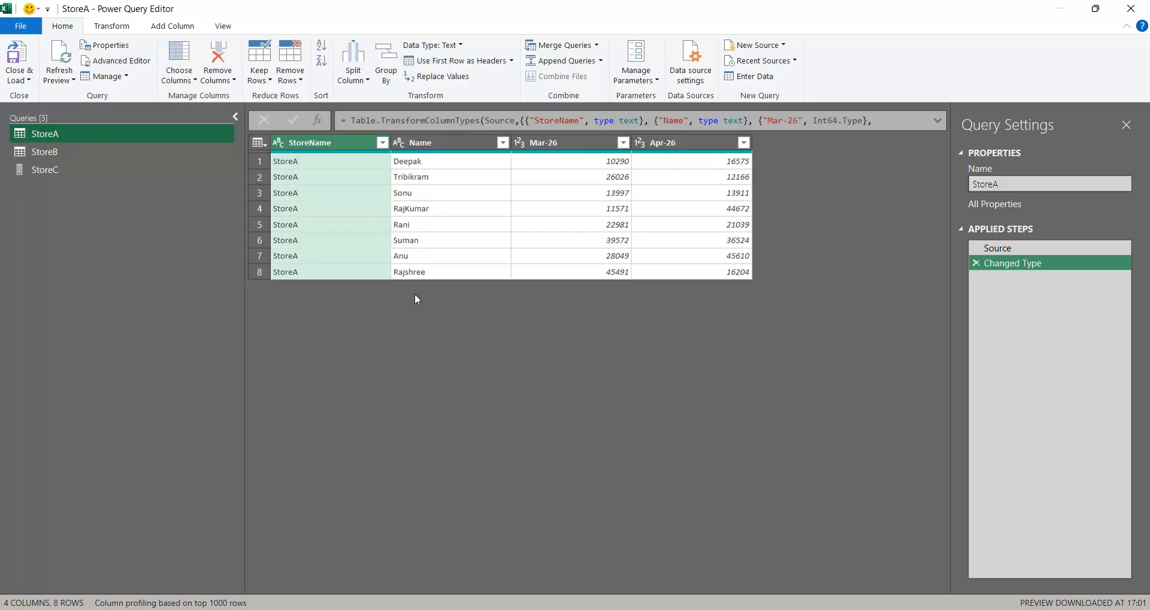
pyautogui.click(92, 174)
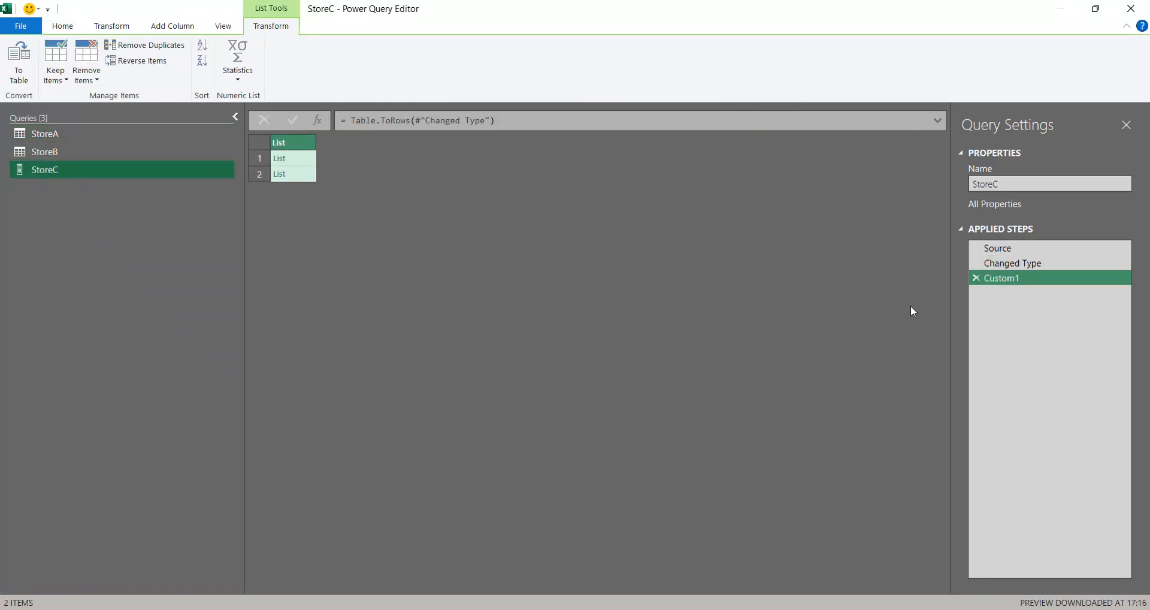
pyautogui.click(975, 279)
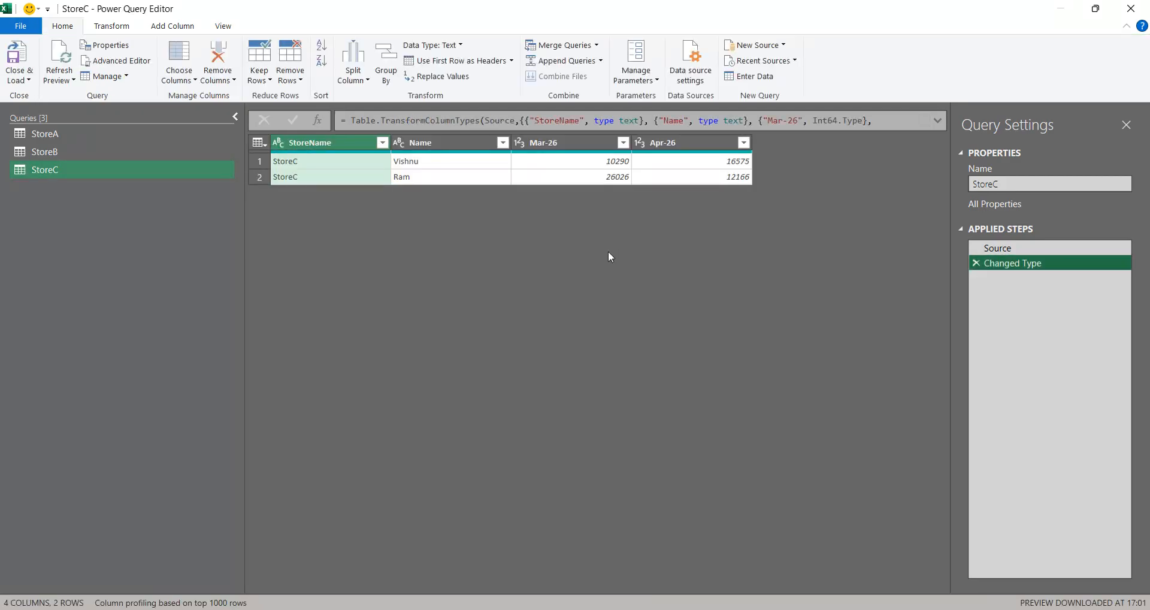
# Add a custom step after Changed Type in the StoreA query
pyautogui.click(113, 133)
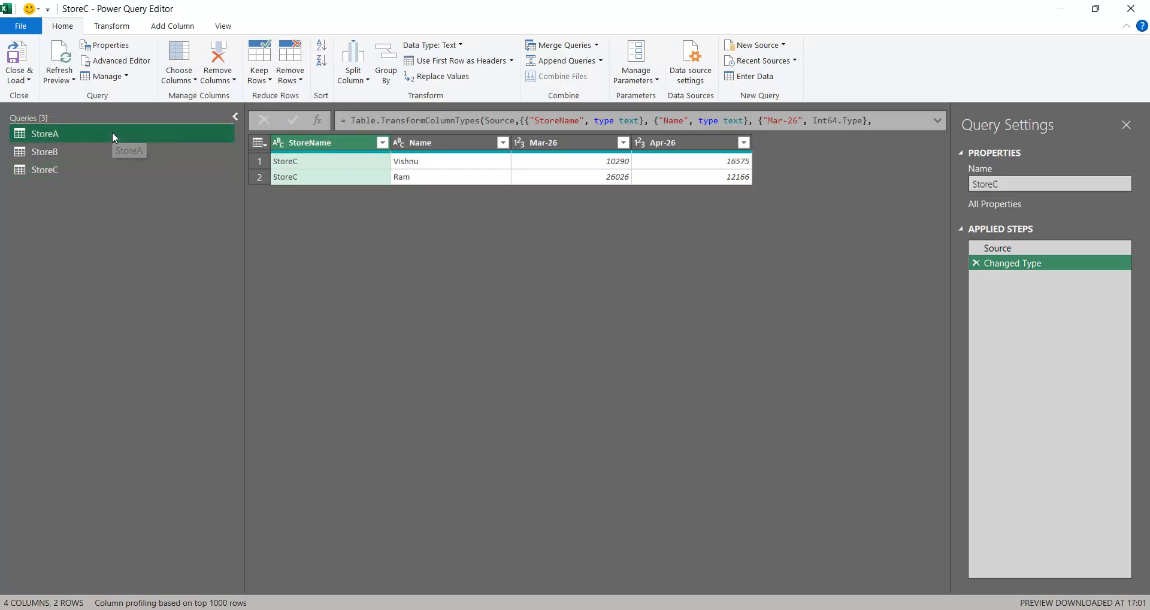
pyautogui.click(562, 252)
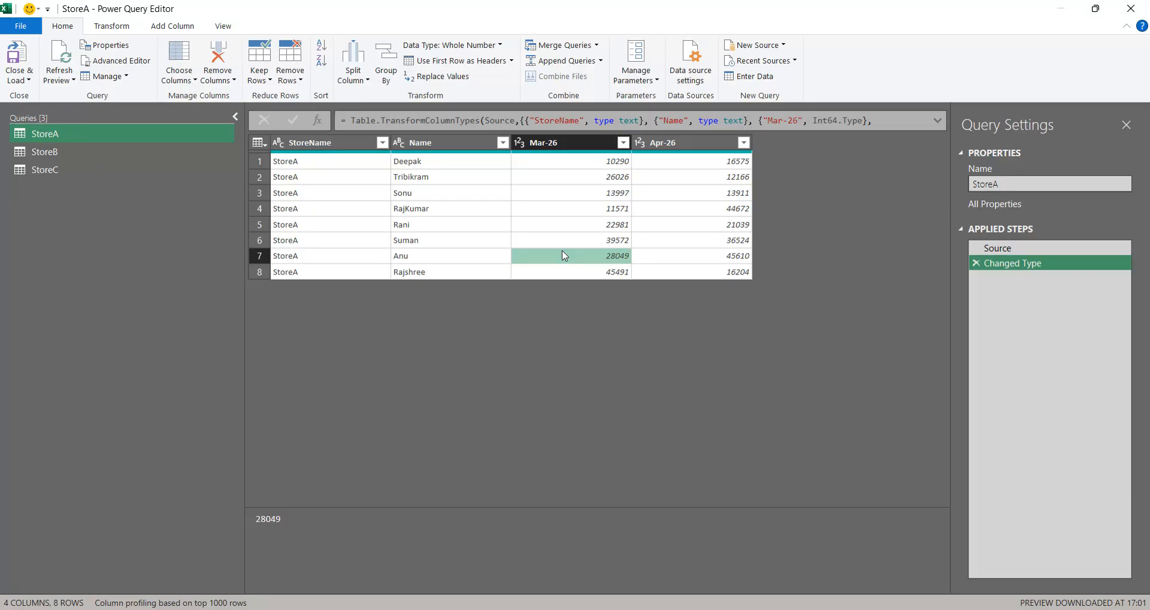
pyautogui.click(315, 121)
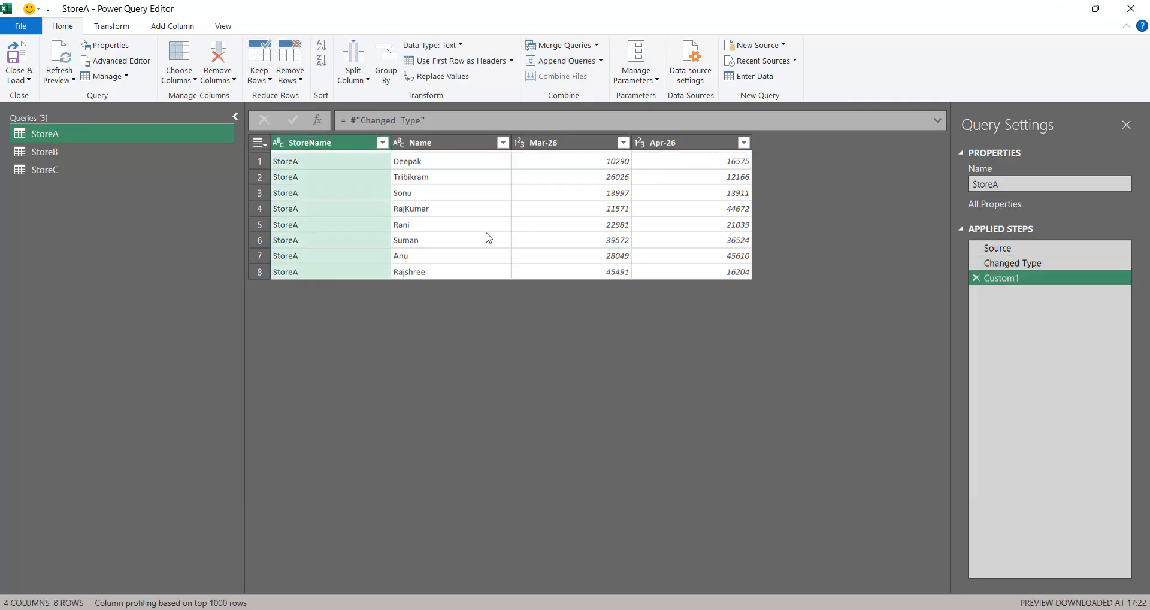
# Begin the custom step's formula with Table.InsertRows on #"Changed Type", using offset 0 and an empty list for the rows
pyautogui.click(351, 120)
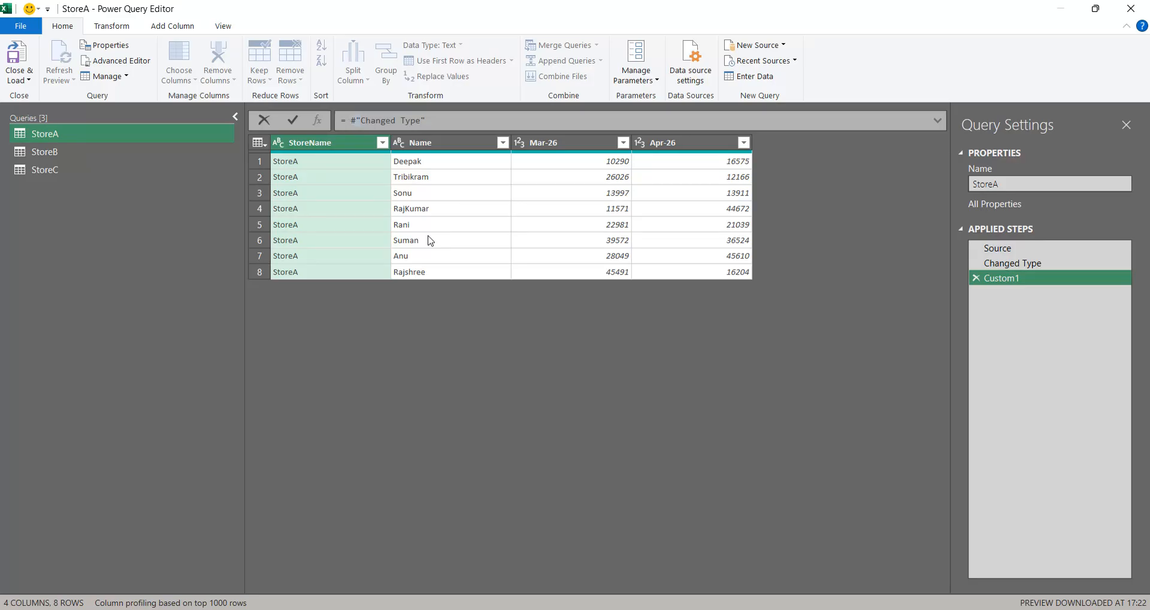
pyautogui.write('TG')
pyautogui.press('BackSpace')
pyautogui.write('able')
pyautogui.write('.Insert')
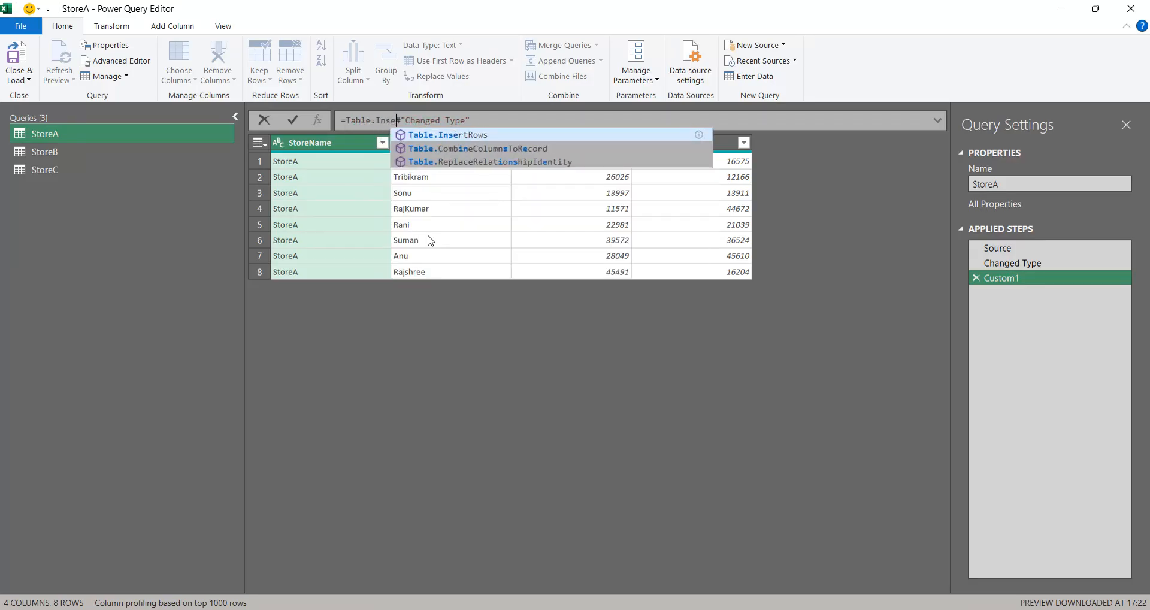
pyautogui.write('Rows(')
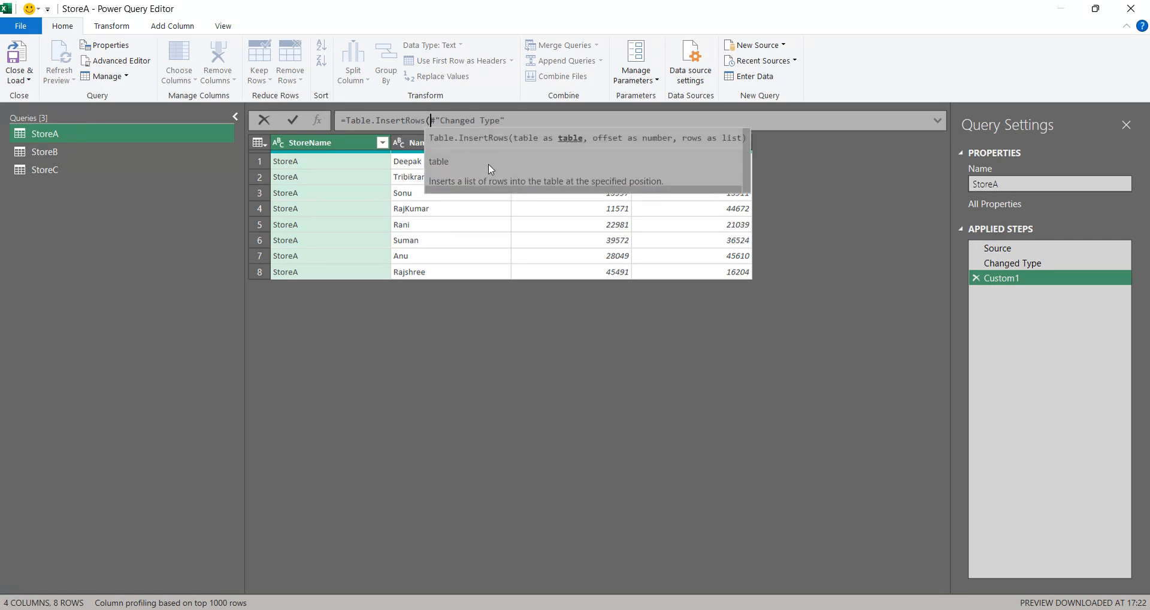
pyautogui.click(512, 126)
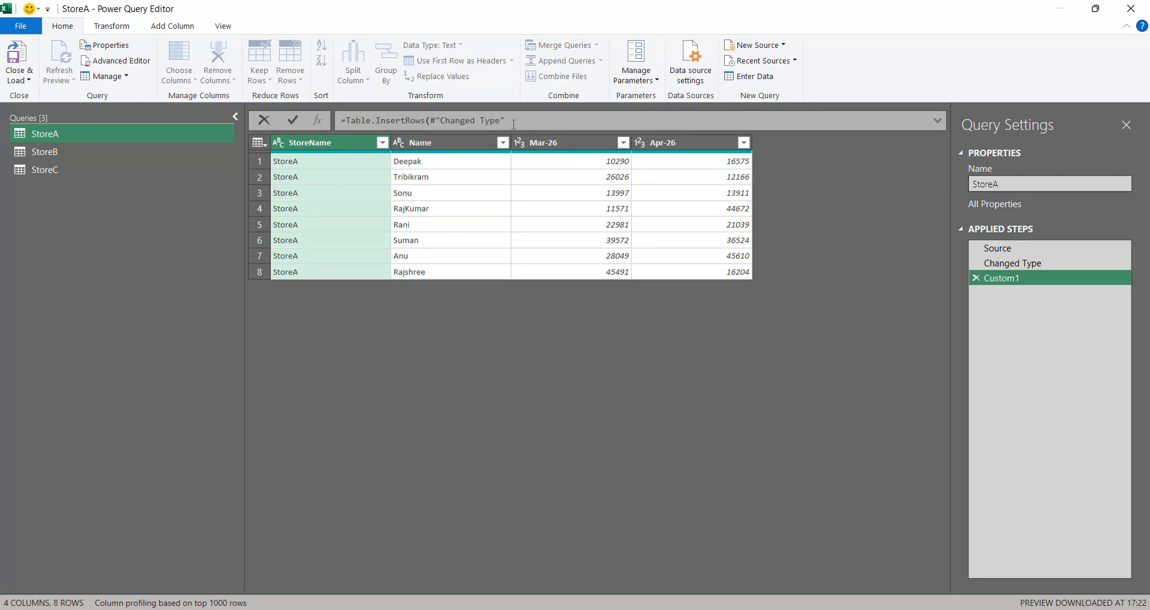
pyautogui.write(',')
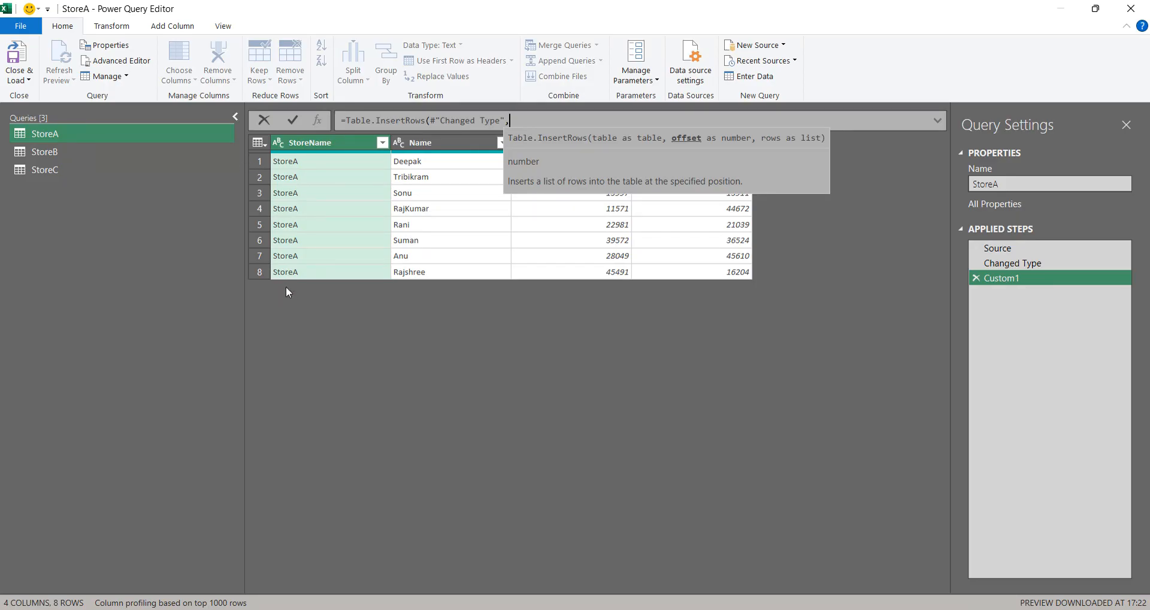
pyautogui.write('0')
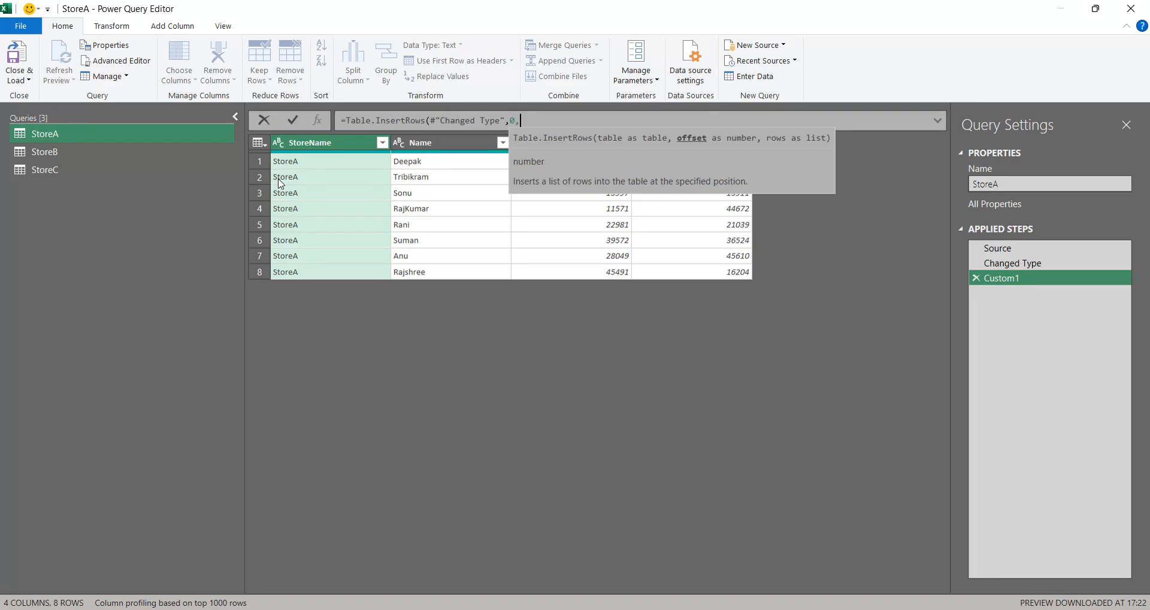
pyautogui.write(',{}')
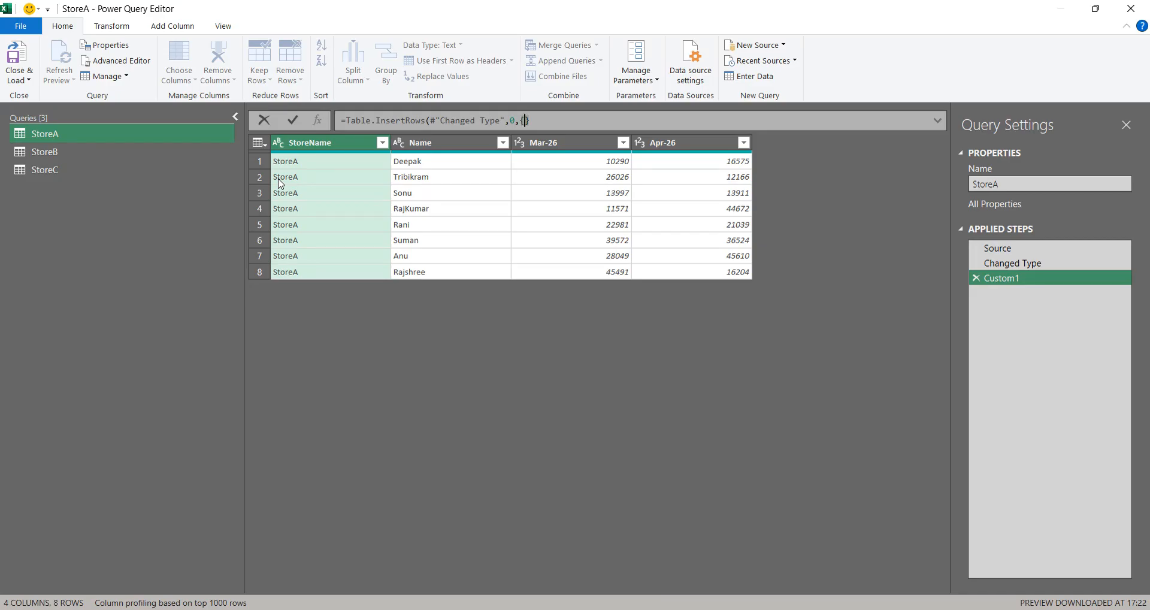
# Add a record to the row list with StoreName="StoreD" and the salesperson's full name in quotes for Name
pyautogui.write('[]')
pyautogui.write('eName=')
pyautogui.write('"StoreD')
pyautogui.write('",')
pyautogui.write('Name=')
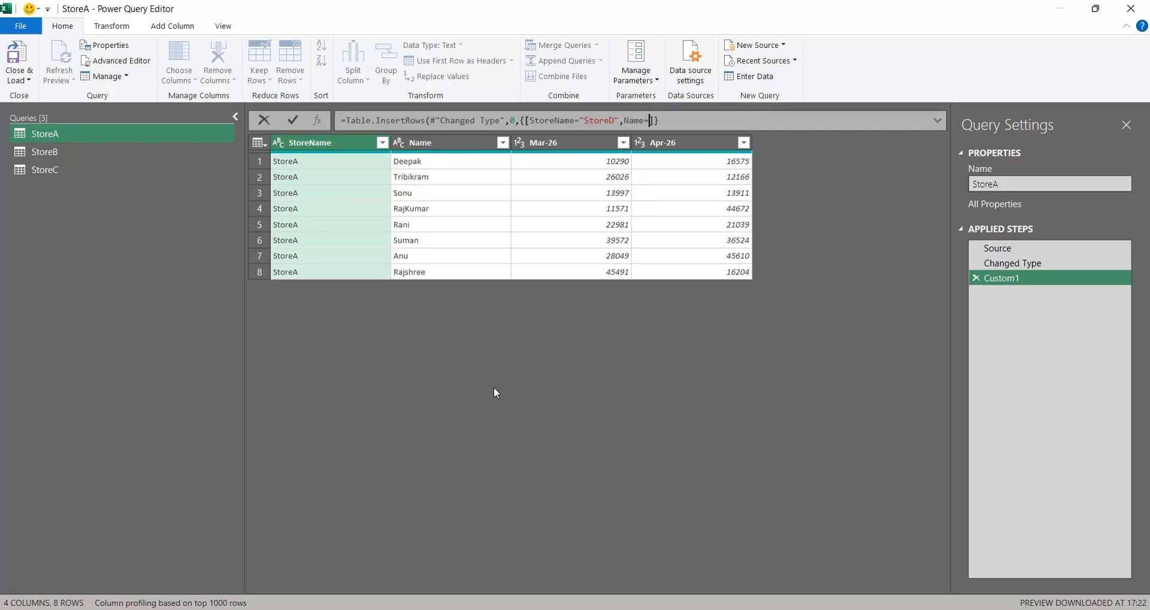
pyautogui.write('"Deepak Kumar",')
# Complete the record with #"Mar-26"=15000 and #"Apr-26"=20000, and close the record, list and function
pyautogui.write('#')
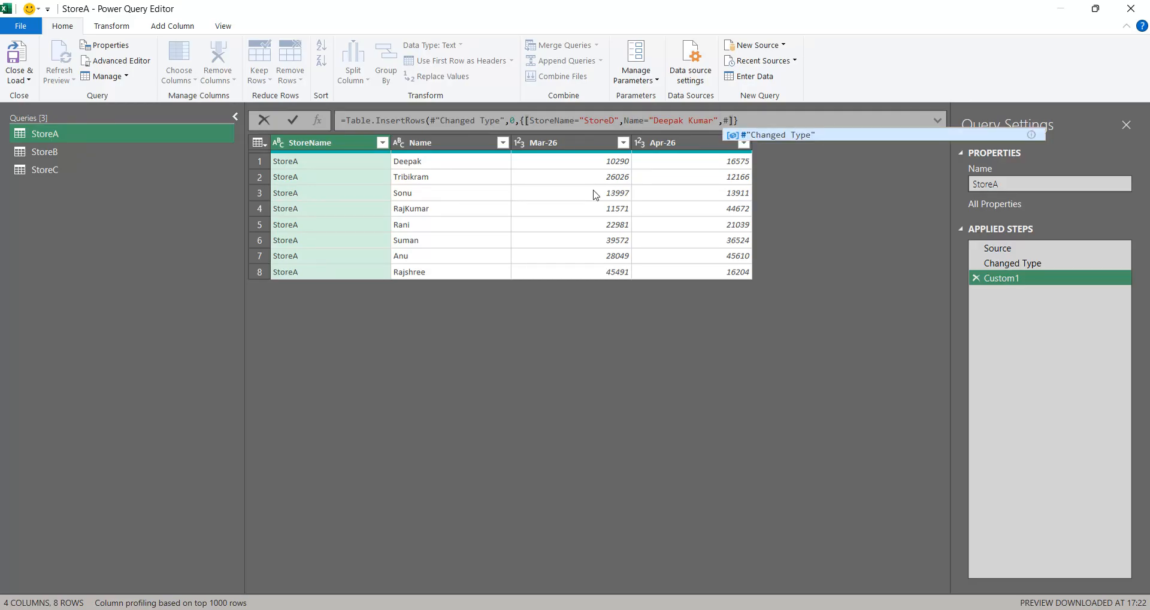
pyautogui.write('"')
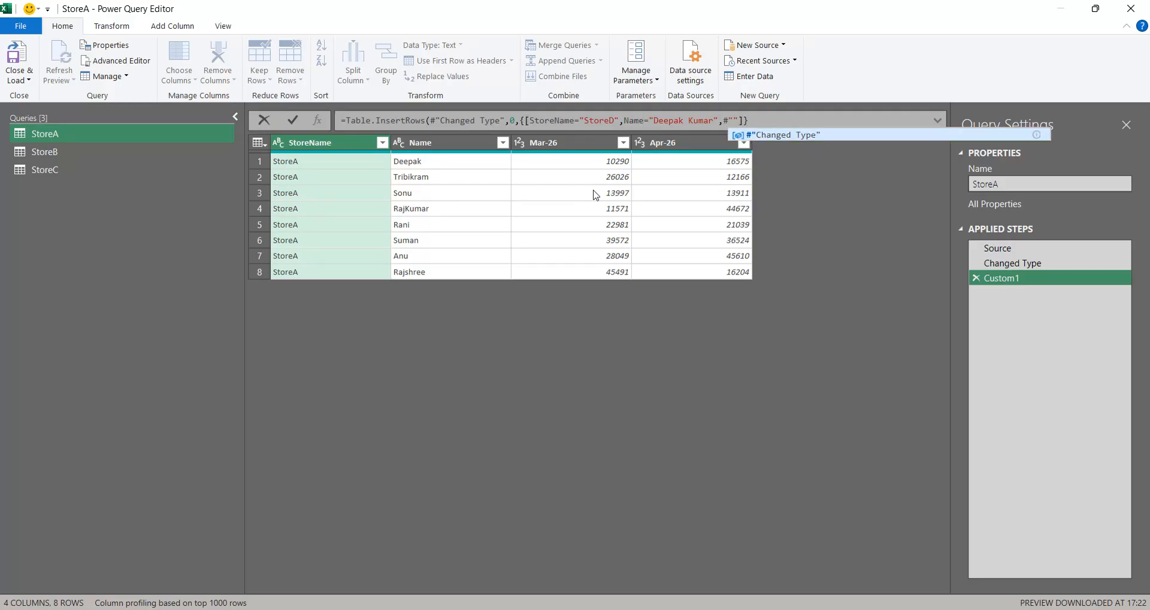
pyautogui.write('Mar-26')
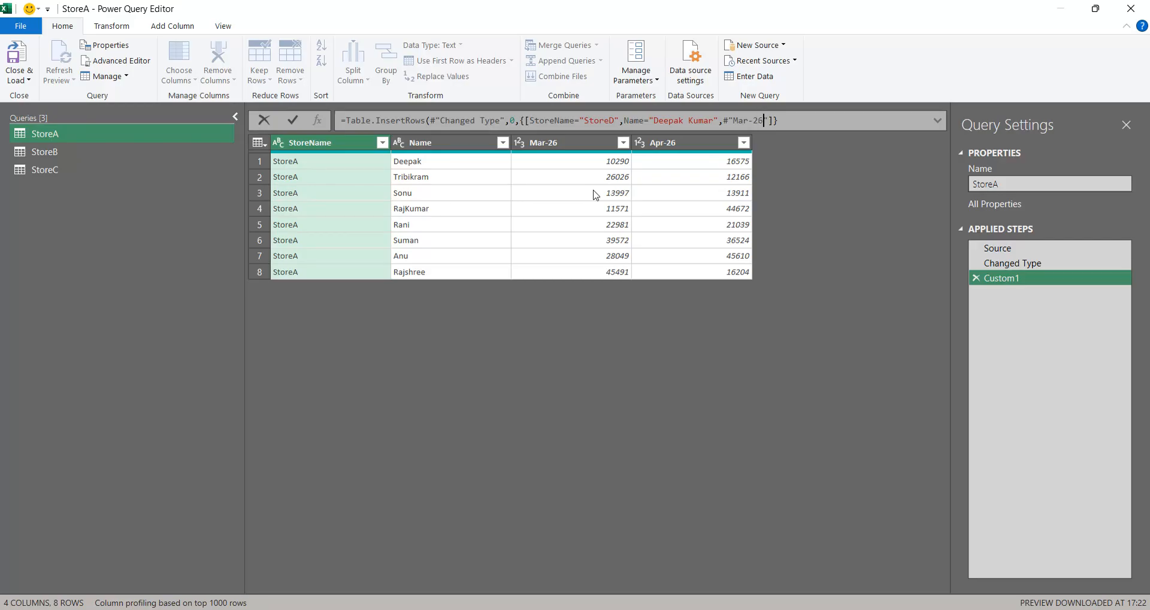
pyautogui.write('"=150000')
pyautogui.press('BackSpace')
pyautogui.write(',#')
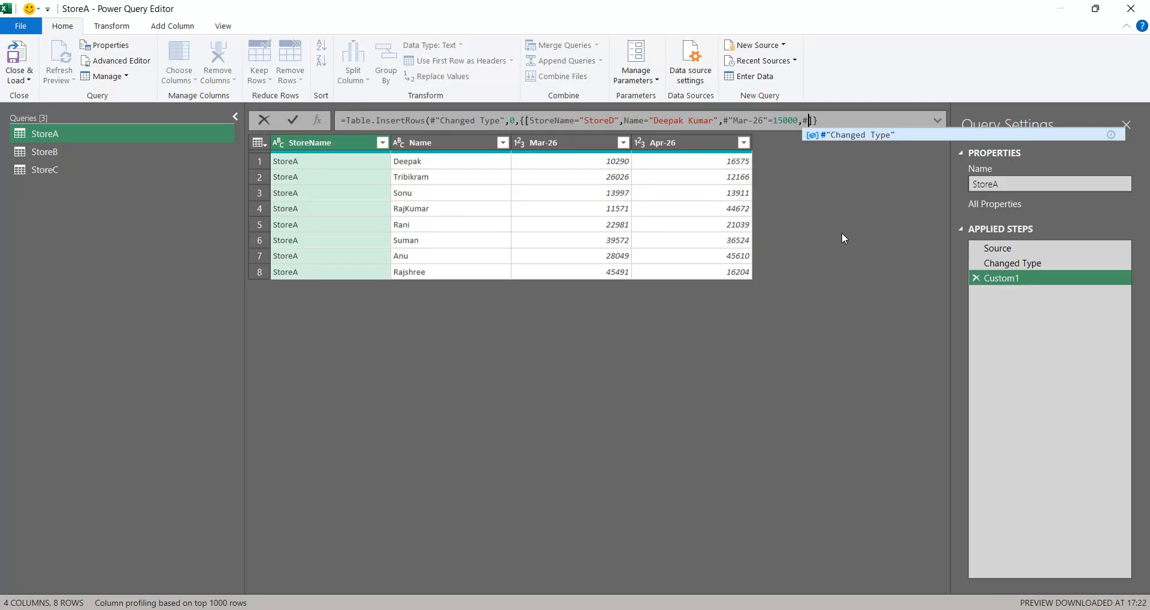
pyautogui.write('"Apr-')
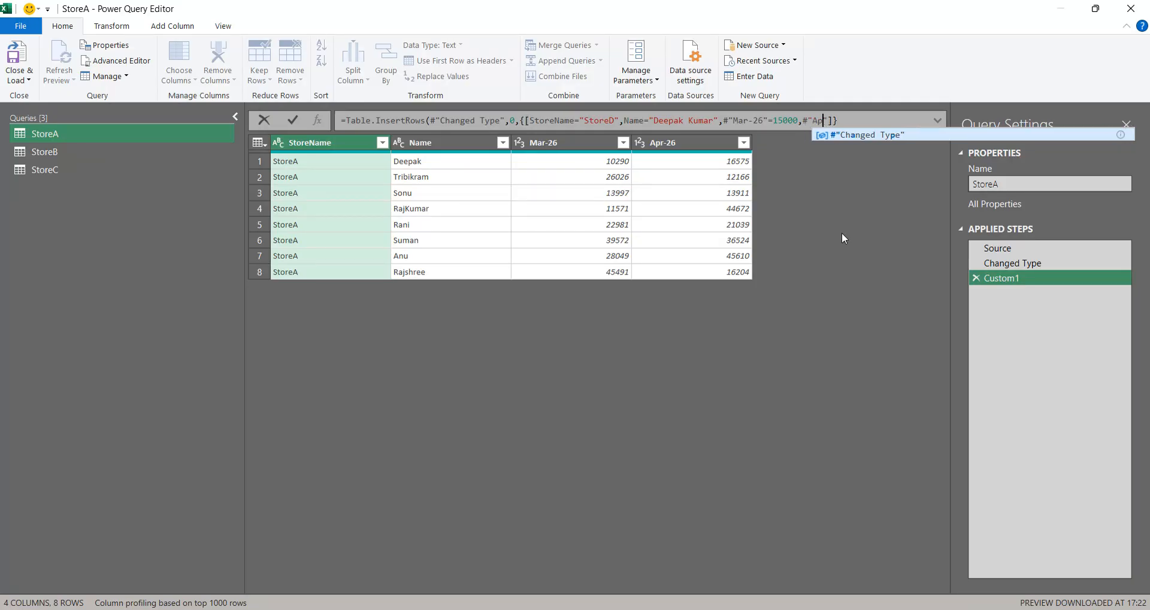
pyautogui.write('26"')
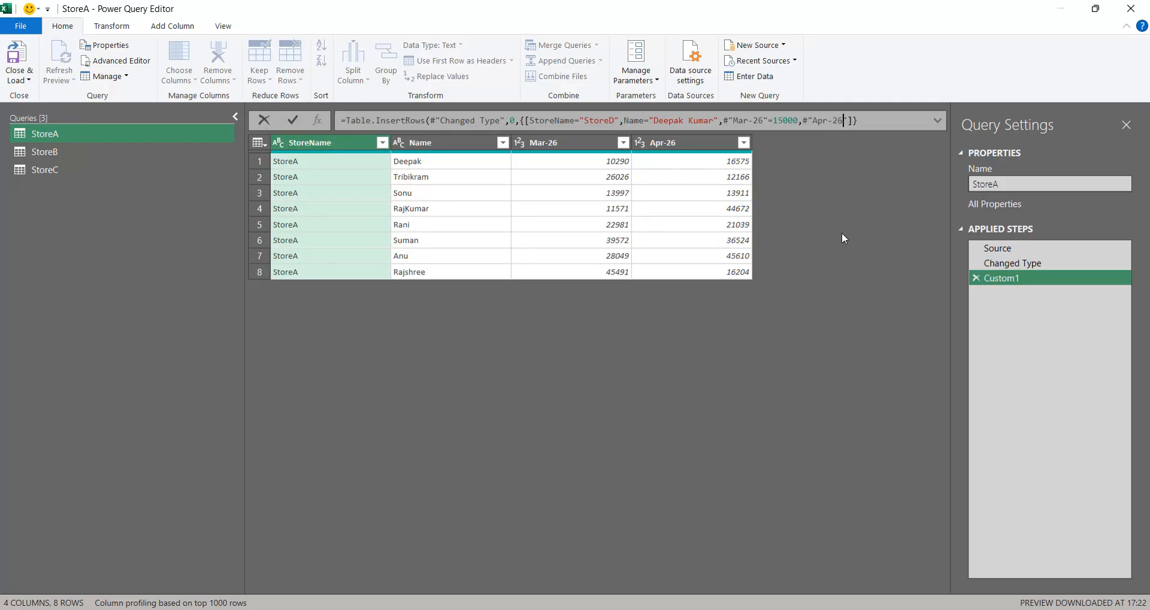
pyautogui.write('=20000]})')
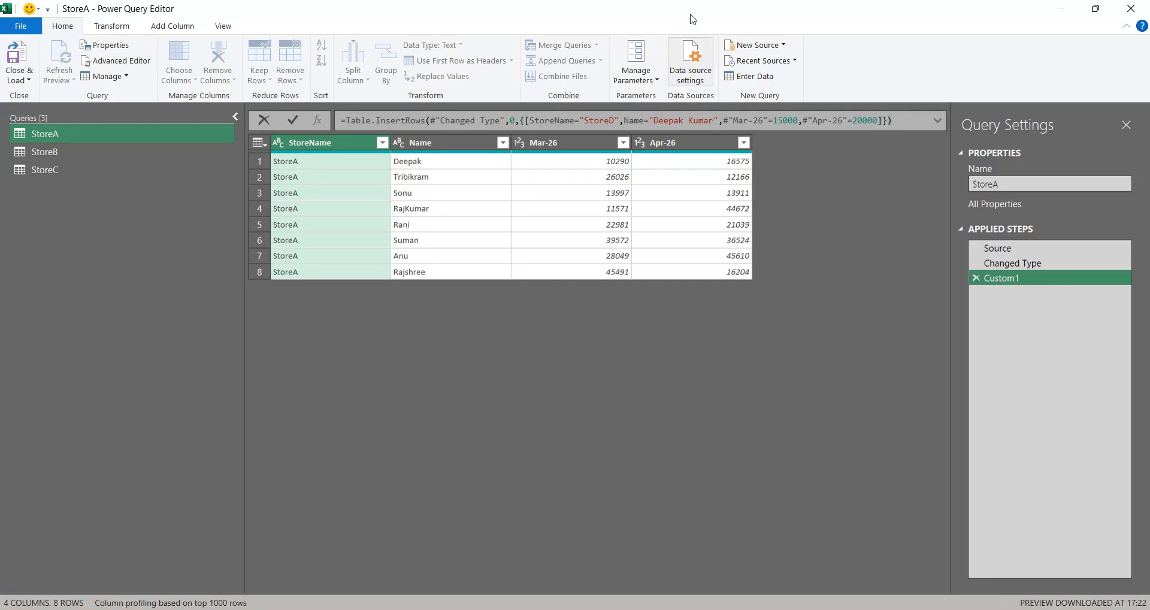
# Apply the Table.InsertRows formula in StoreA and check the rows of the StoreB query
pyautogui.press('Return')
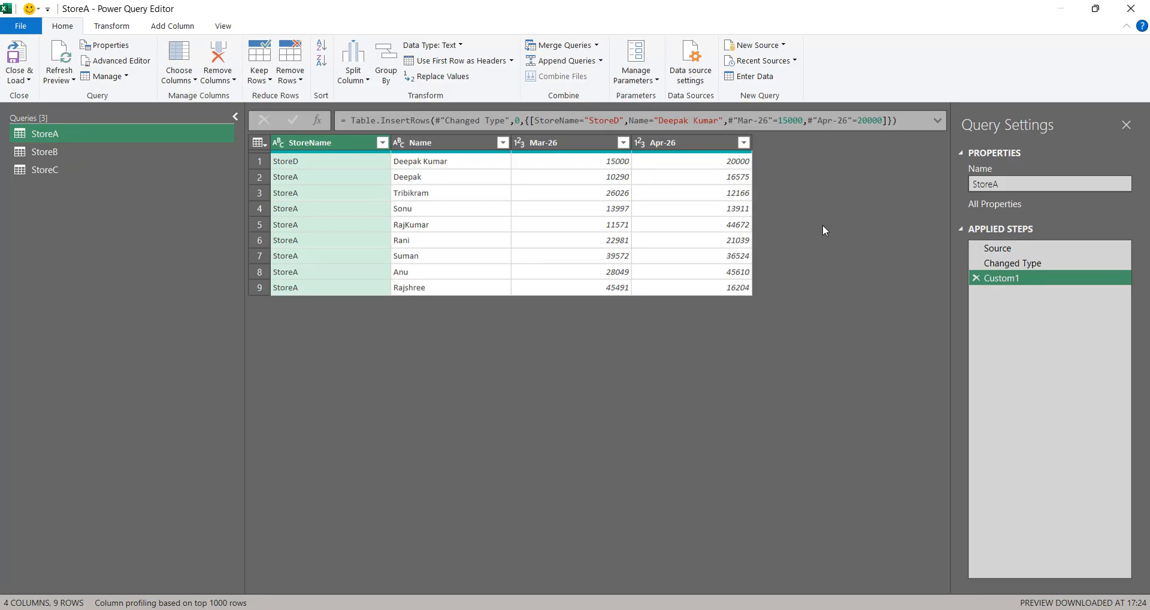
pyautogui.click(83, 153)
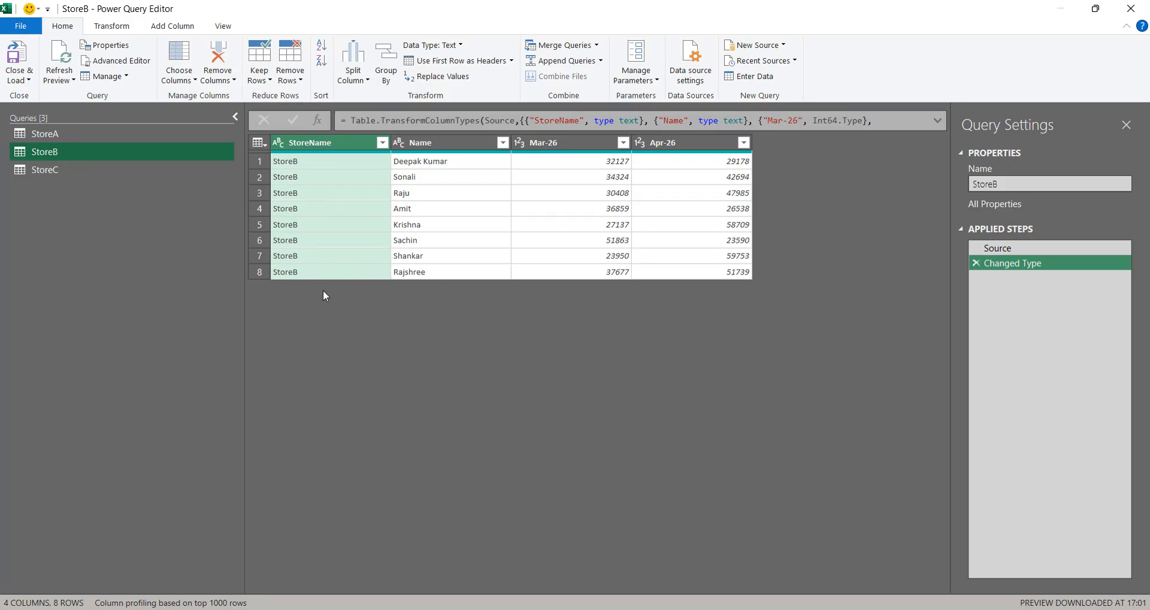
pyautogui.click(83, 137)
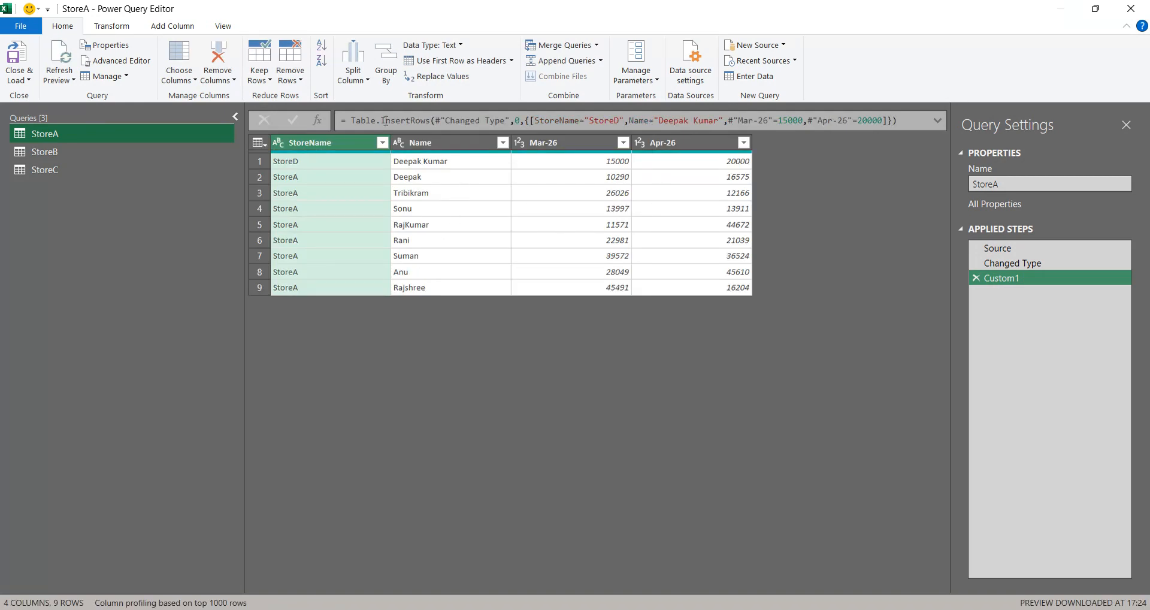
# Add a custom step to StoreA with the formula =Table.Combine(Custom1,StoreB) and apply it
pyautogui.click(318, 120)
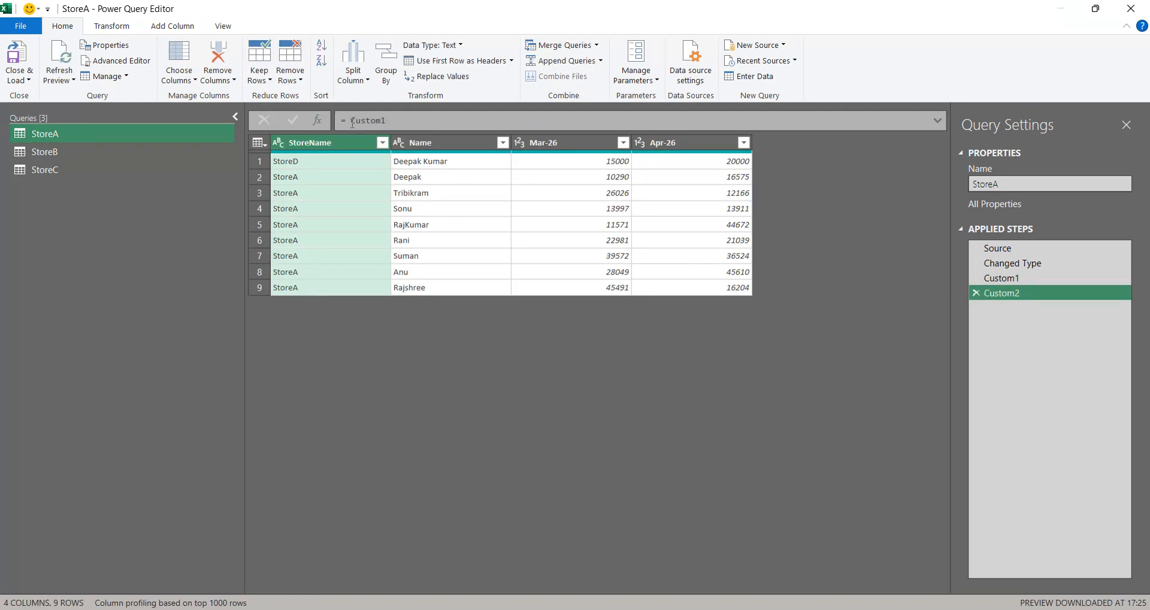
pyautogui.press('BackSpace')
pyautogui.write('Table')
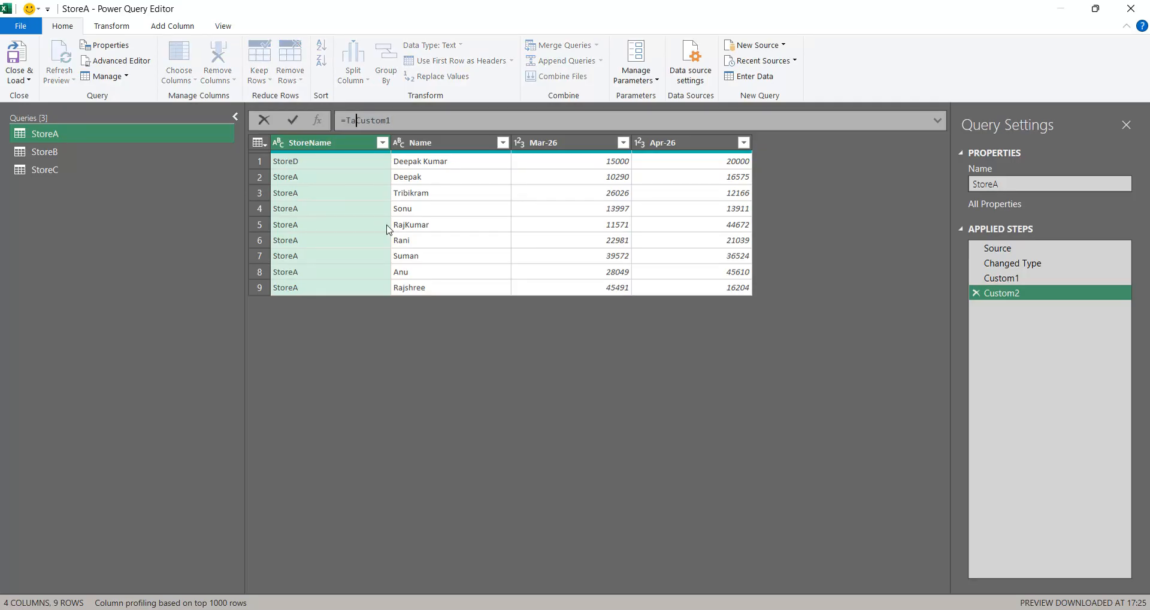
pyautogui.write('.Combine(')
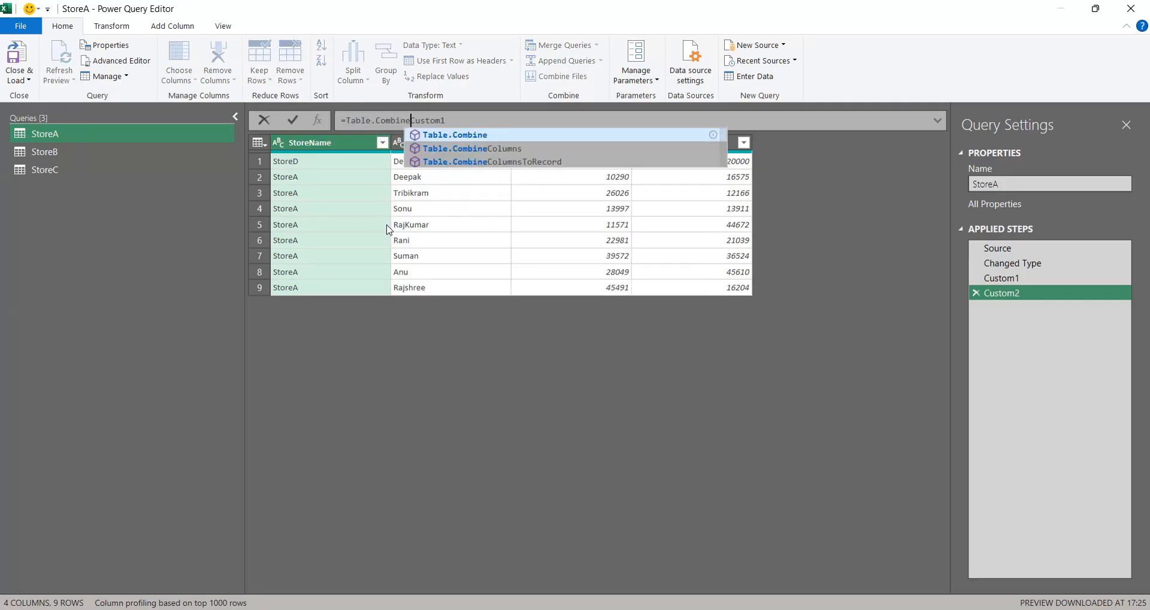
pyautogui.click(459, 119)
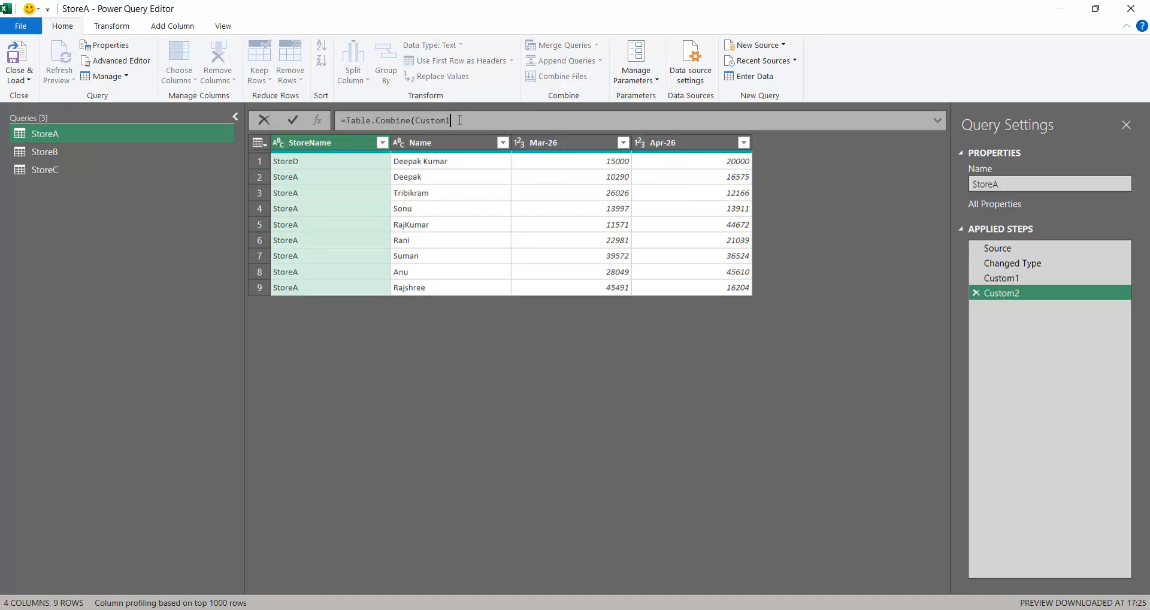
pyautogui.write(',St')
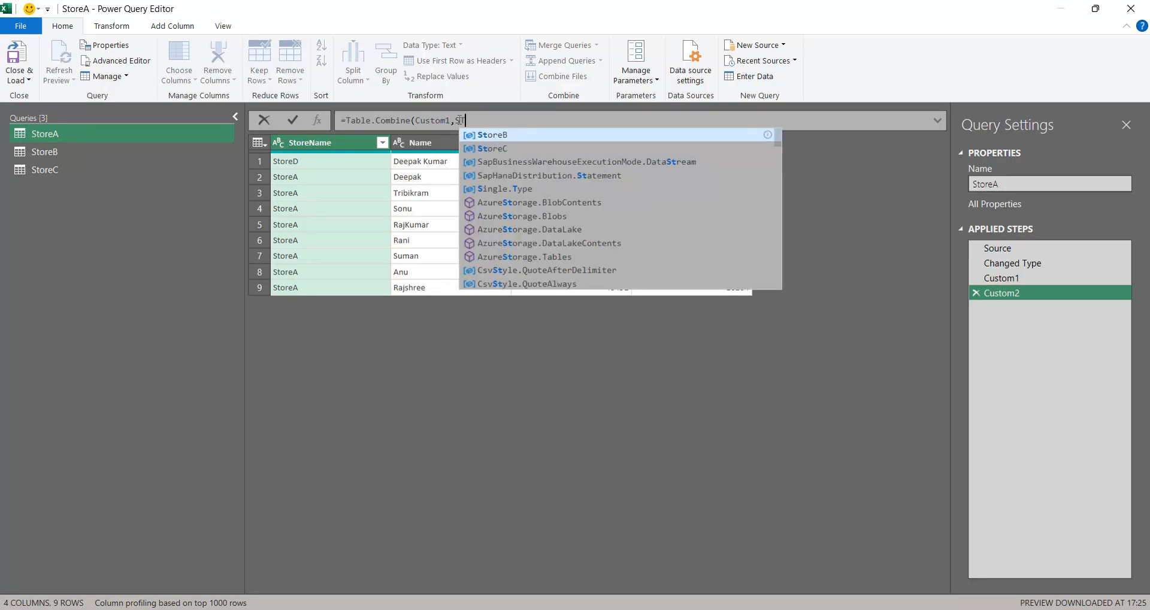
pyautogui.write('oreB)')
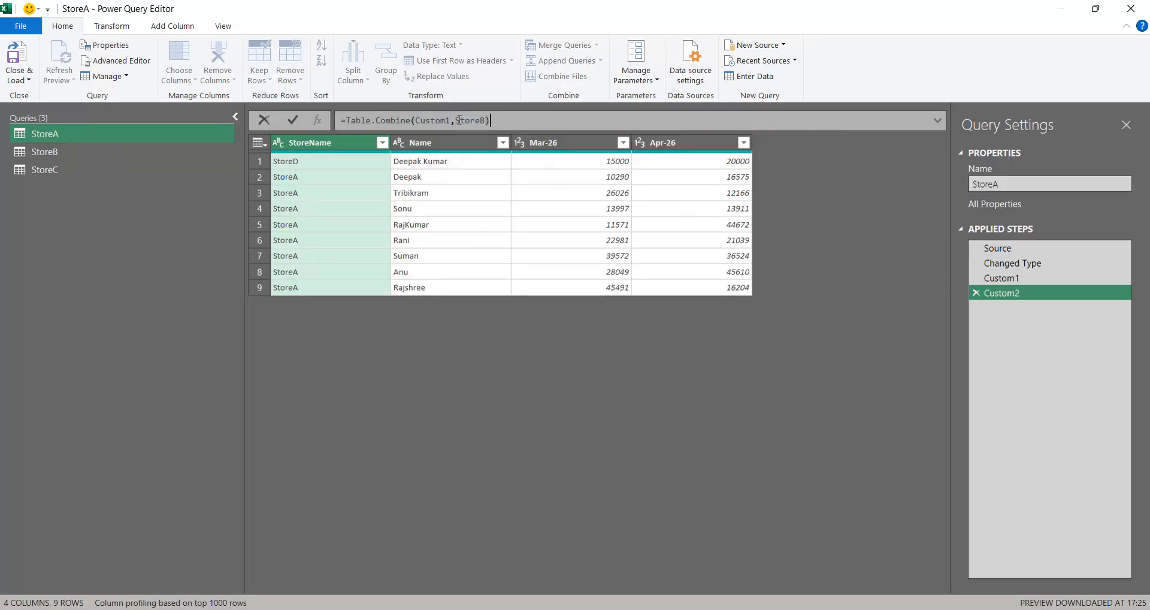
pyautogui.press('Return')
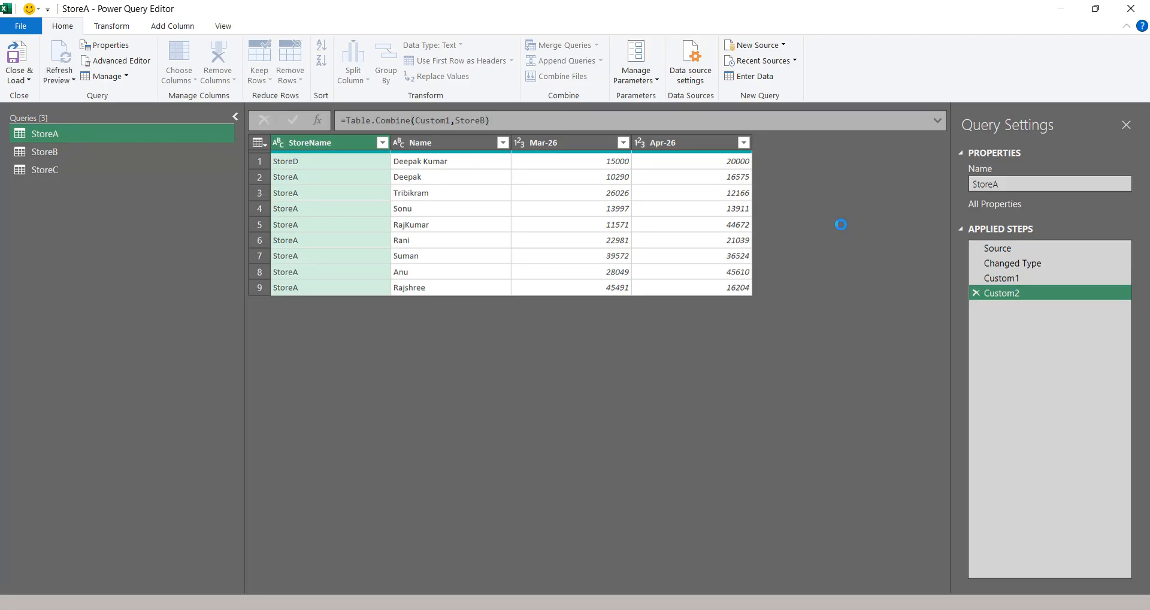
# Wrap the two Table.Combine arguments in braces so the formula reads Table.Combine({Custom1,StoreB}), and apply it
pyautogui.click(421, 120)
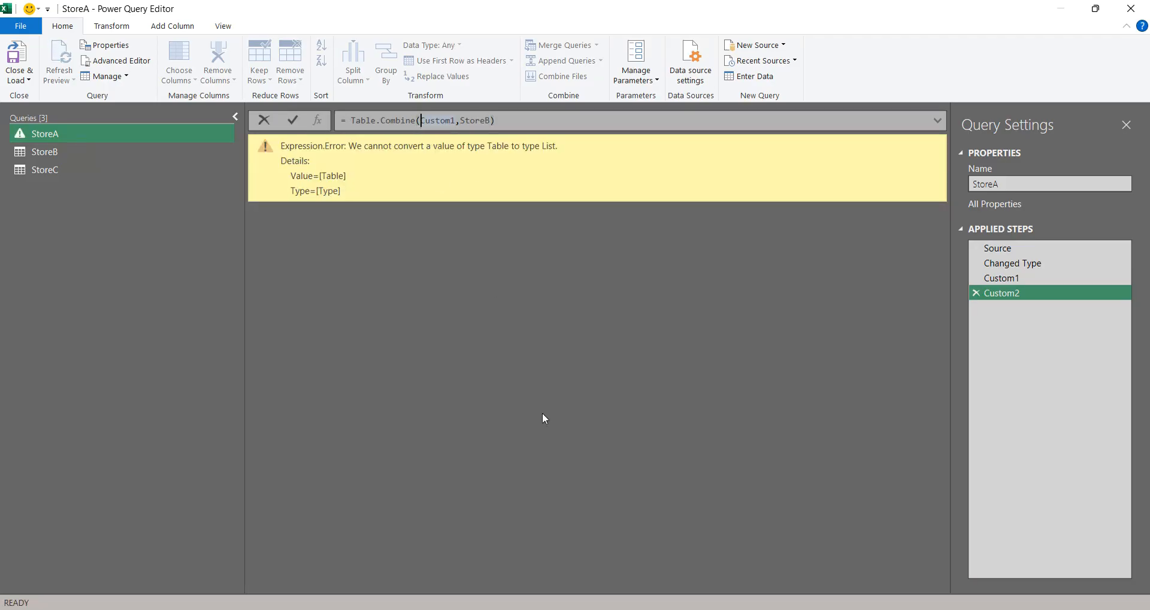
pyautogui.write('{')
pyautogui.write('}')
pyautogui.press('Return')
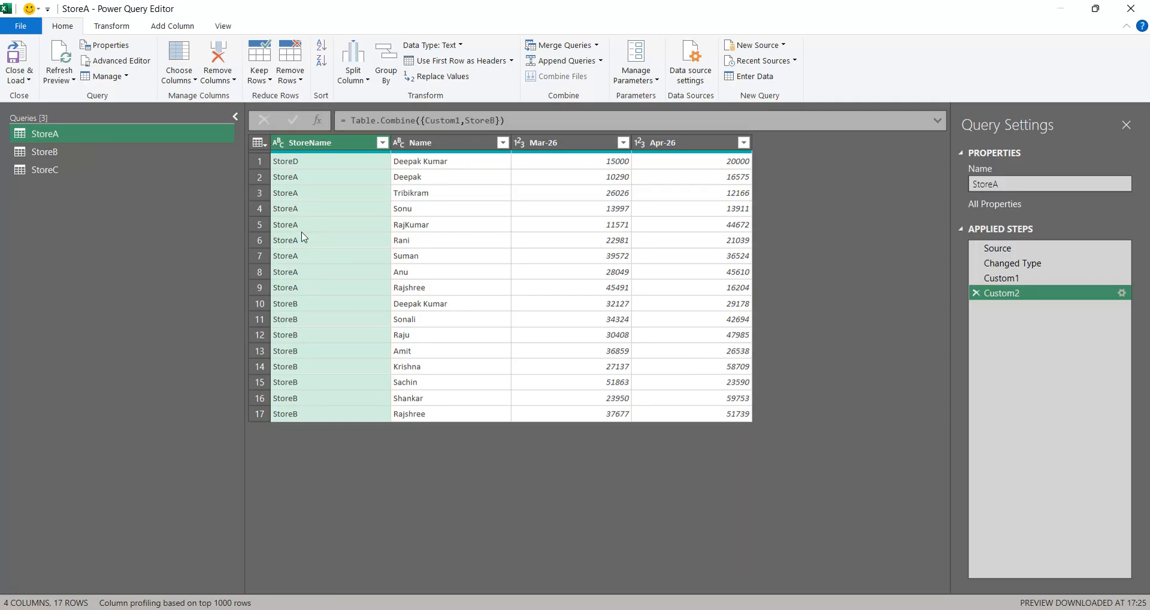
# Review the StoreC and StoreB queries and compare StoreB's rows with the combined table in StoreA
pyautogui.click(91, 171)
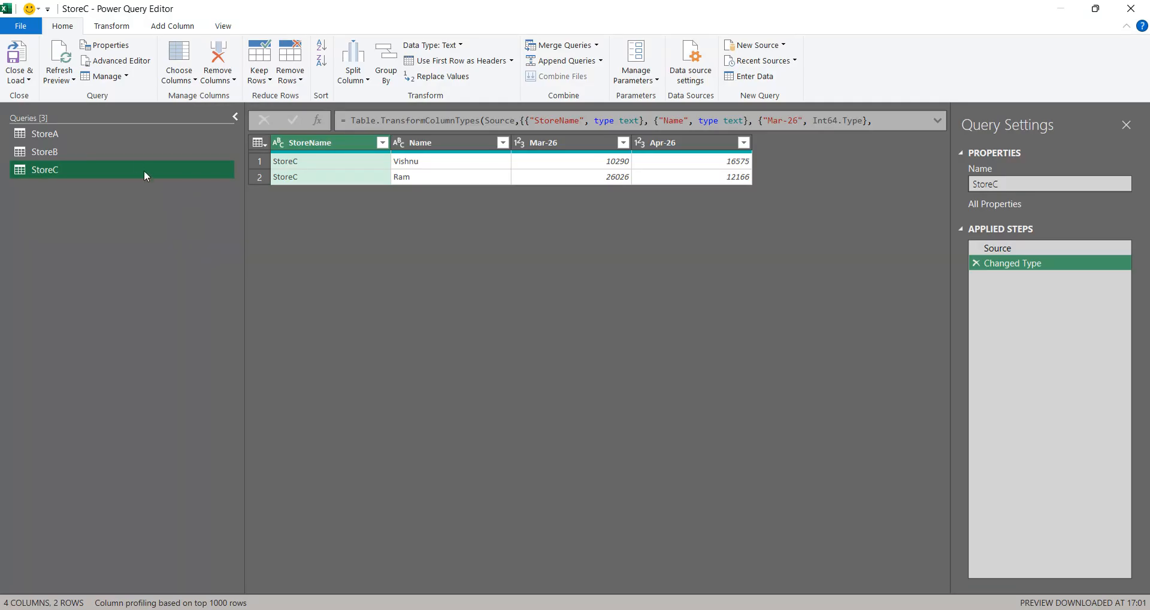
pyautogui.click(131, 153)
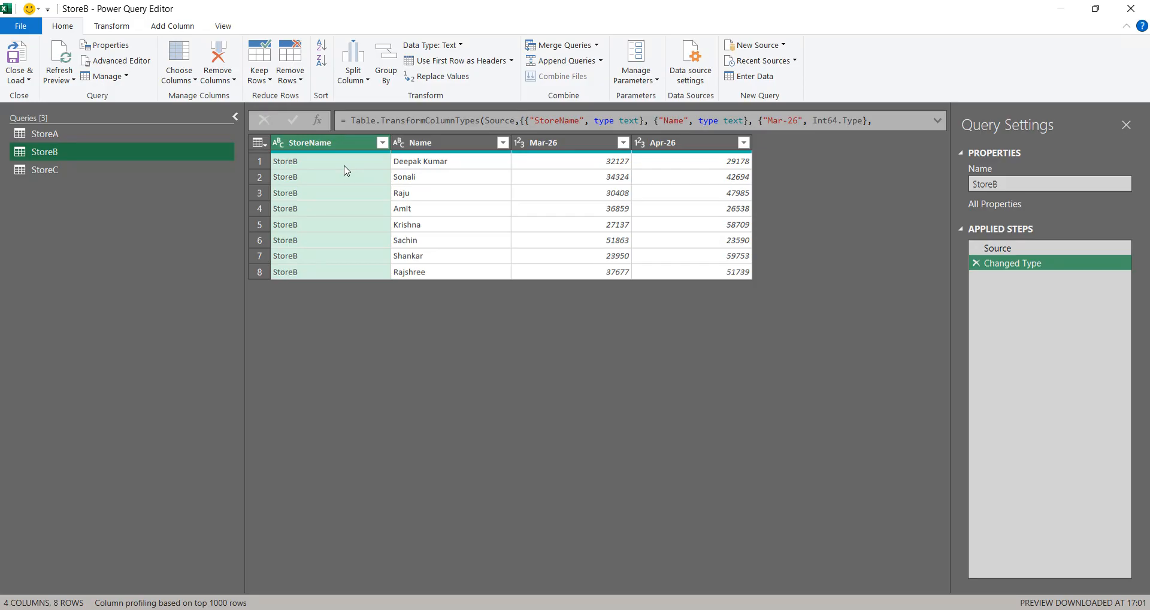
pyautogui.click(90, 134)
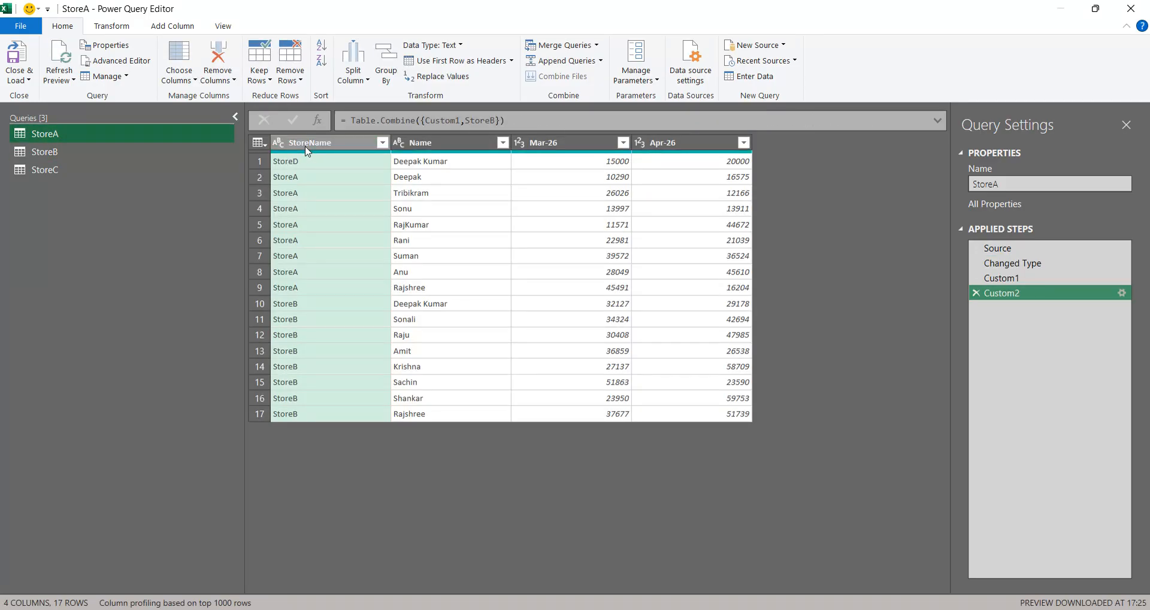
pyautogui.click(97, 151)
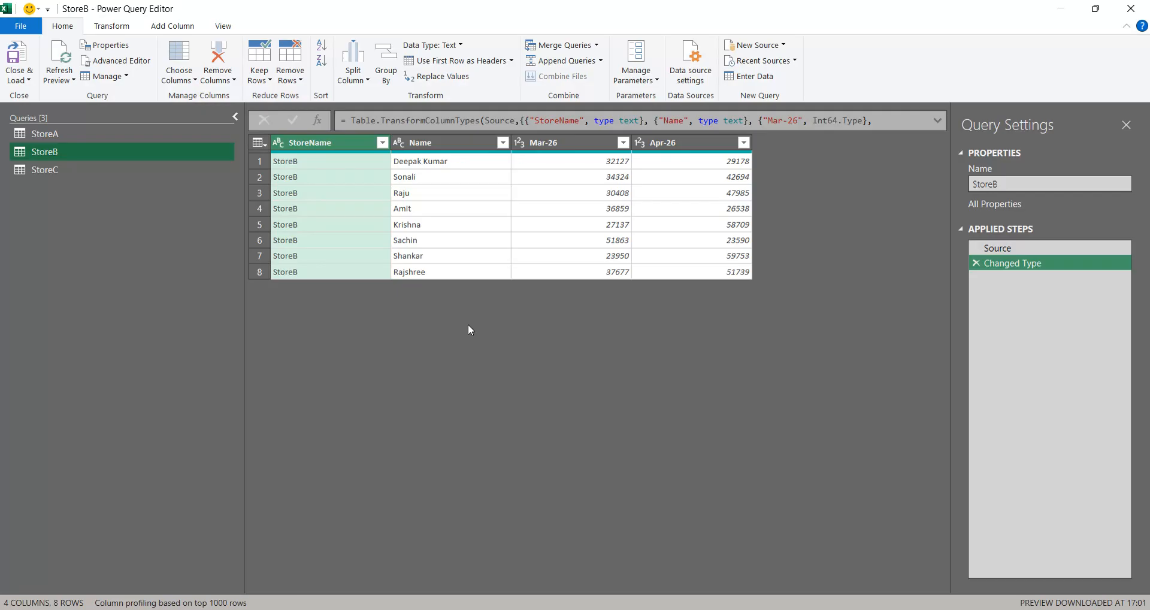
pyautogui.click(74, 134)
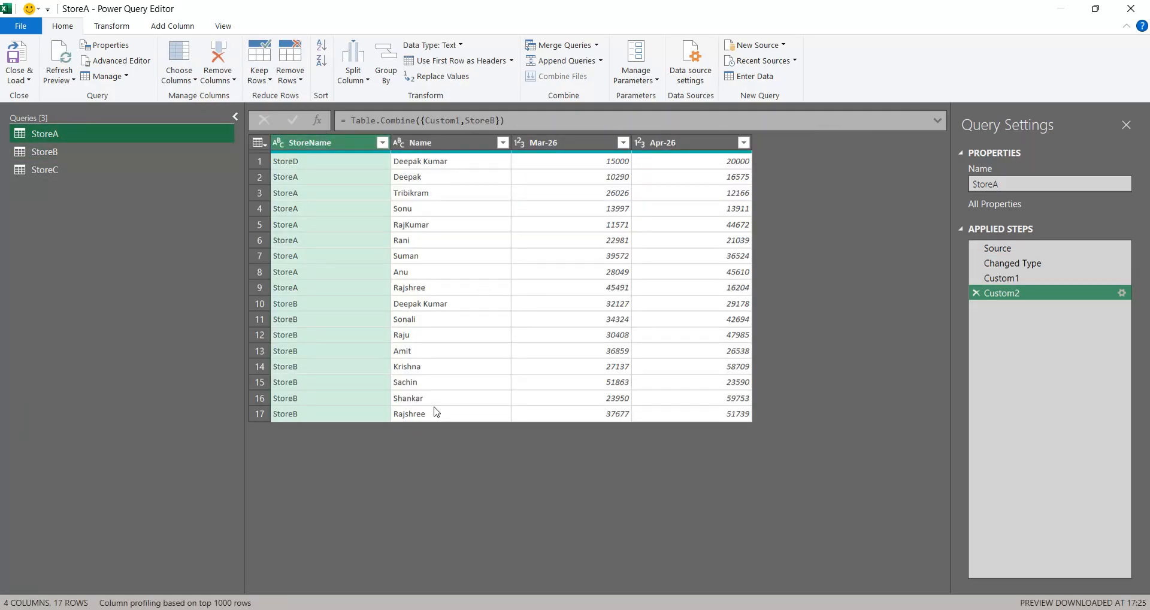
# Try to convert Custom2 into row lists with Table.ToRows in a new custom step of StoreA
pyautogui.click(317, 120)
pyautogui.click(352, 120)
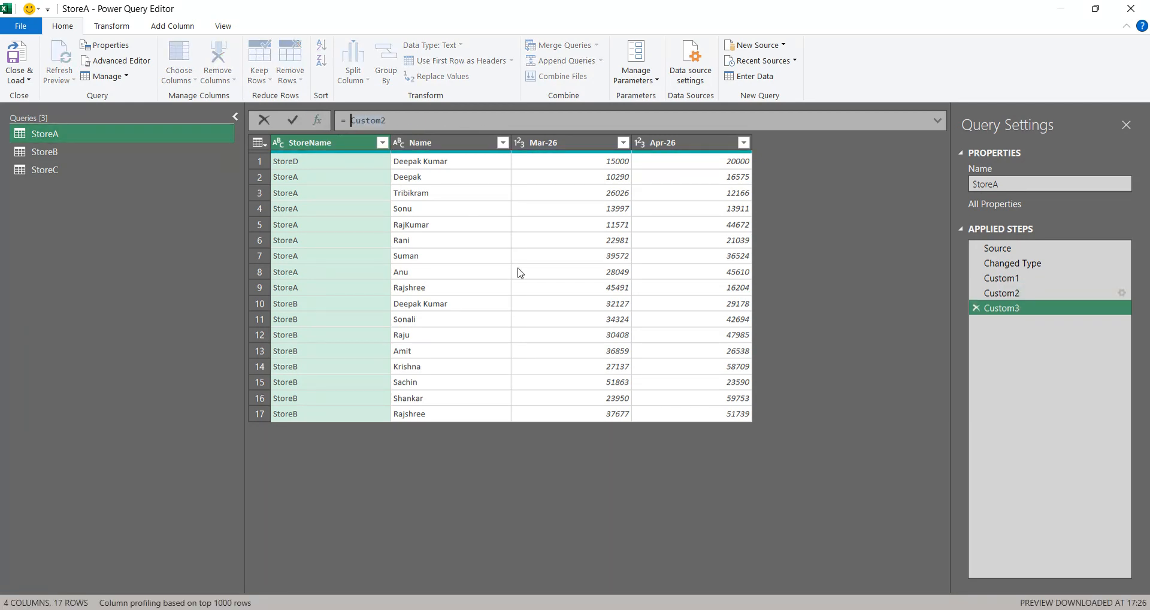
pyautogui.press('BackSpace')
pyautogui.write('Table.To')
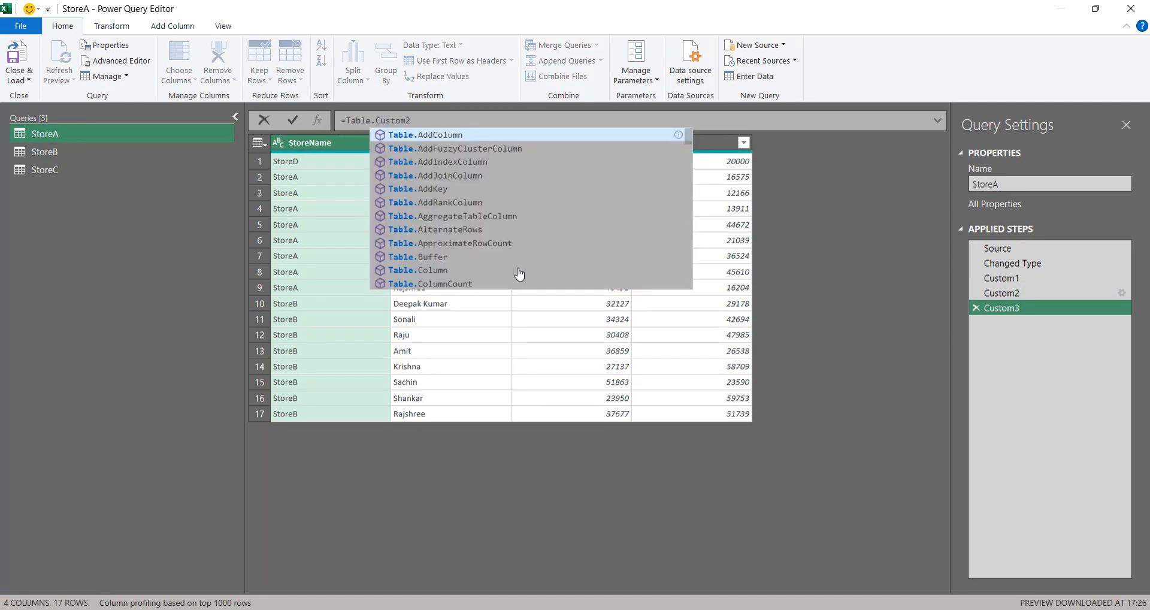
pyautogui.write('Rwos(Custom2')
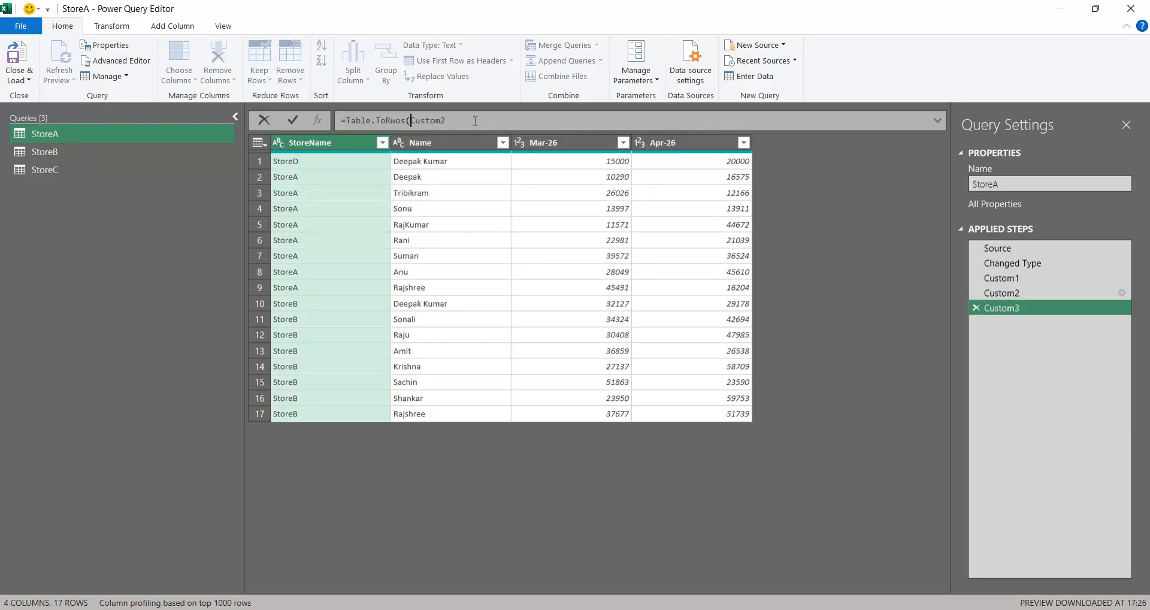
pyautogui.write(')')
pyautogui.press('Return')
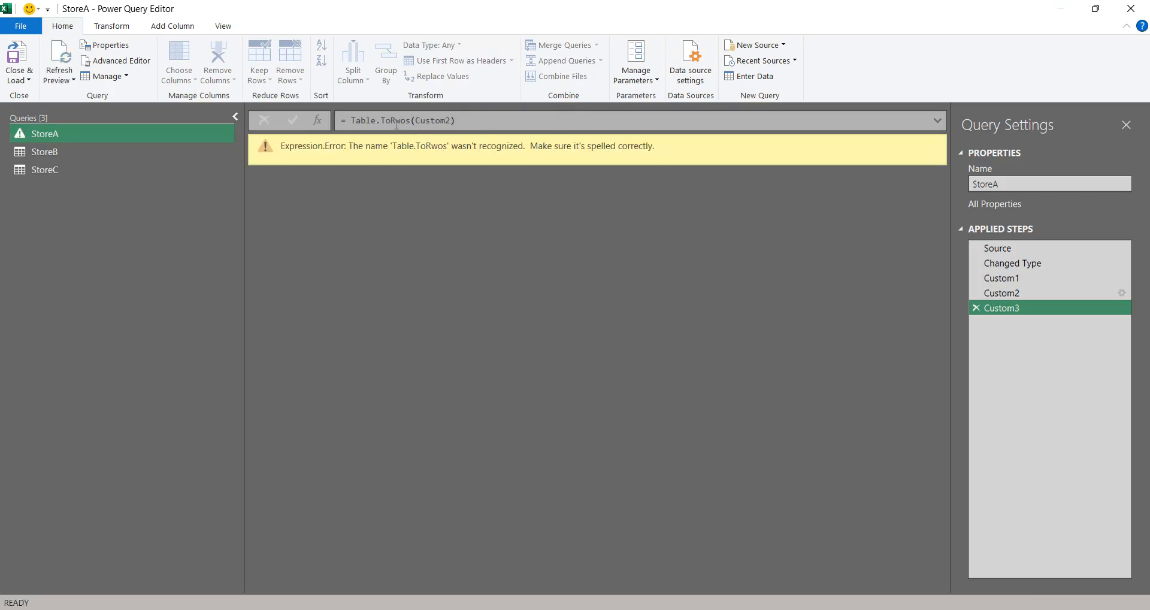
# Correct the function name in the StoreA formula to read Table.ToRows(Custom2) and apply it
pyautogui.click(395, 121)
pyautogui.press('BackSpace')
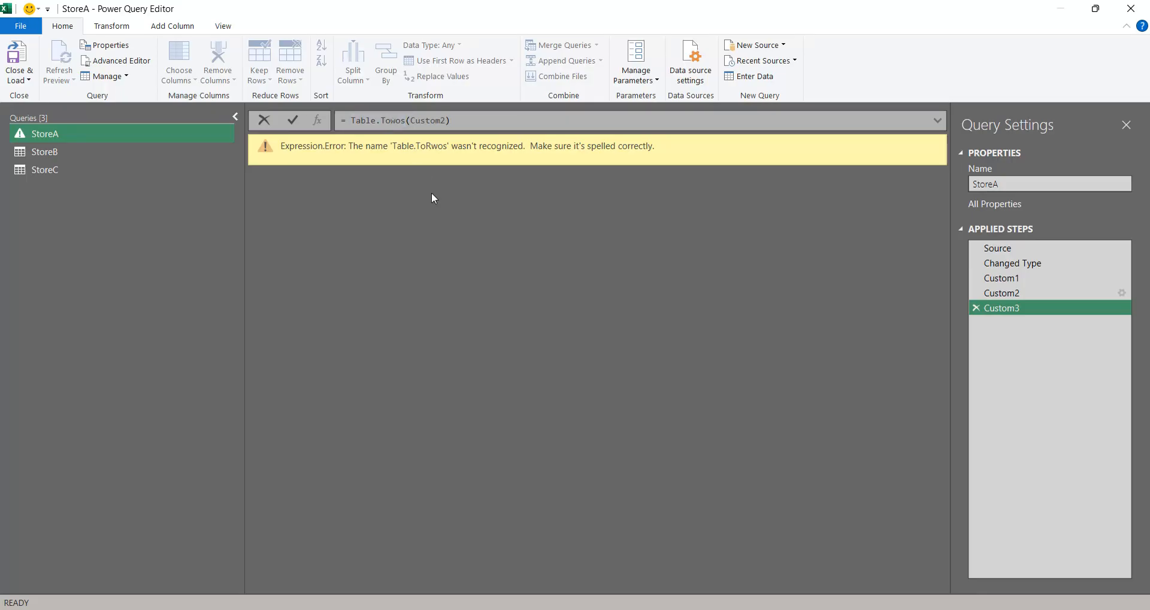
pyautogui.write('R')
pyautogui.press('Right')
pyautogui.press('BackSpace')
pyautogui.write('w')
pyautogui.press('Return')
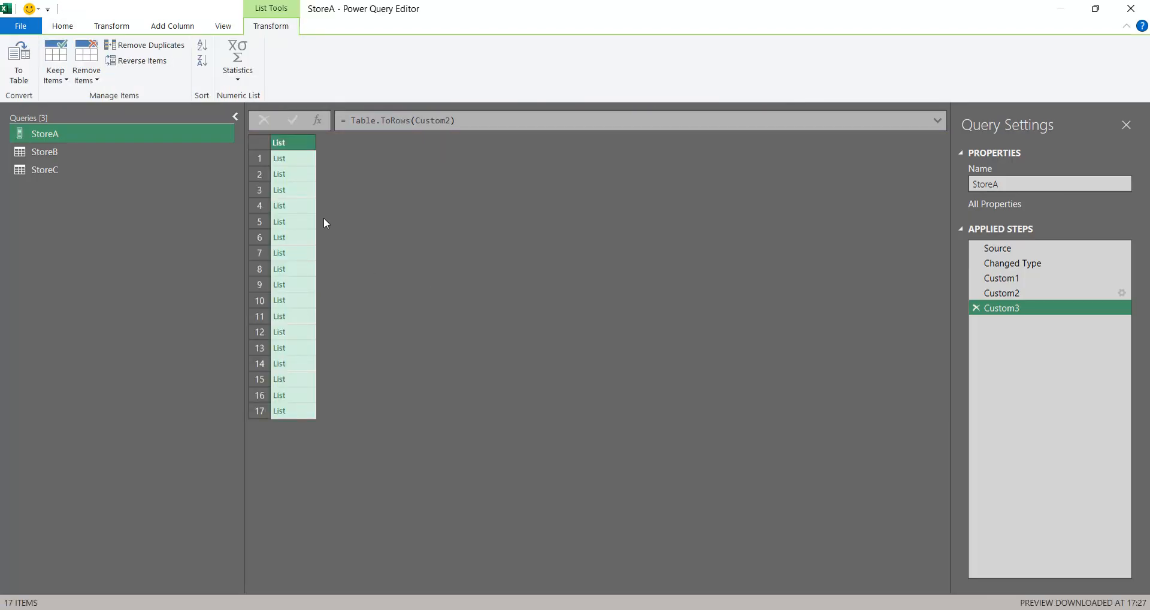
# Preview the contents of the first two row lists in StoreA, enlarging the preview area
pyautogui.click(306, 164)
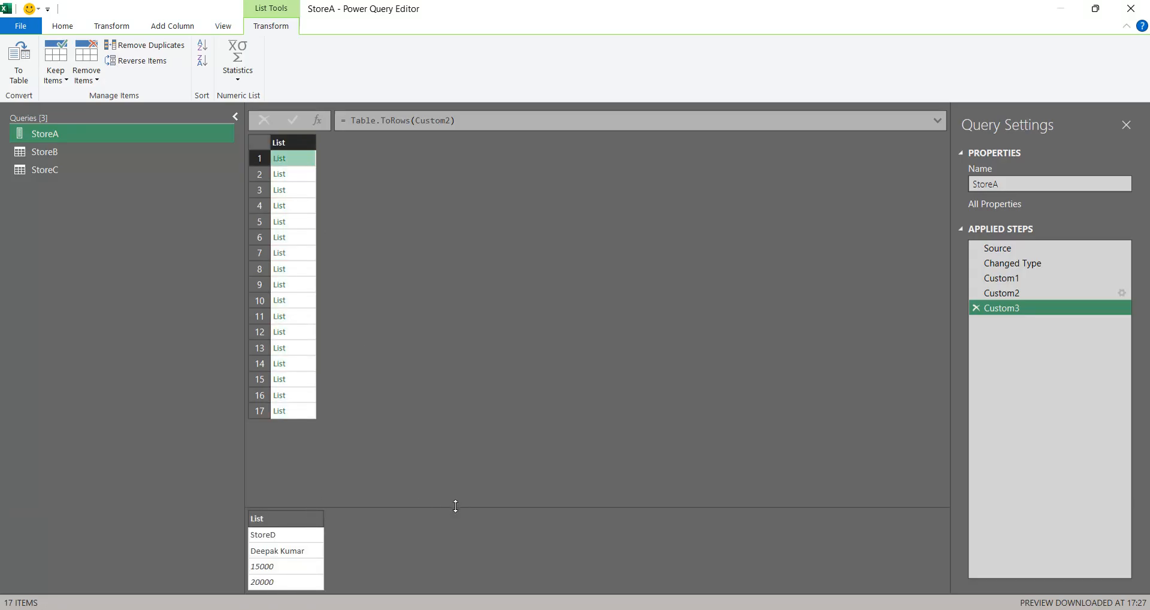
pyautogui.moveTo(456, 506); pyautogui.dragTo(457, 372)
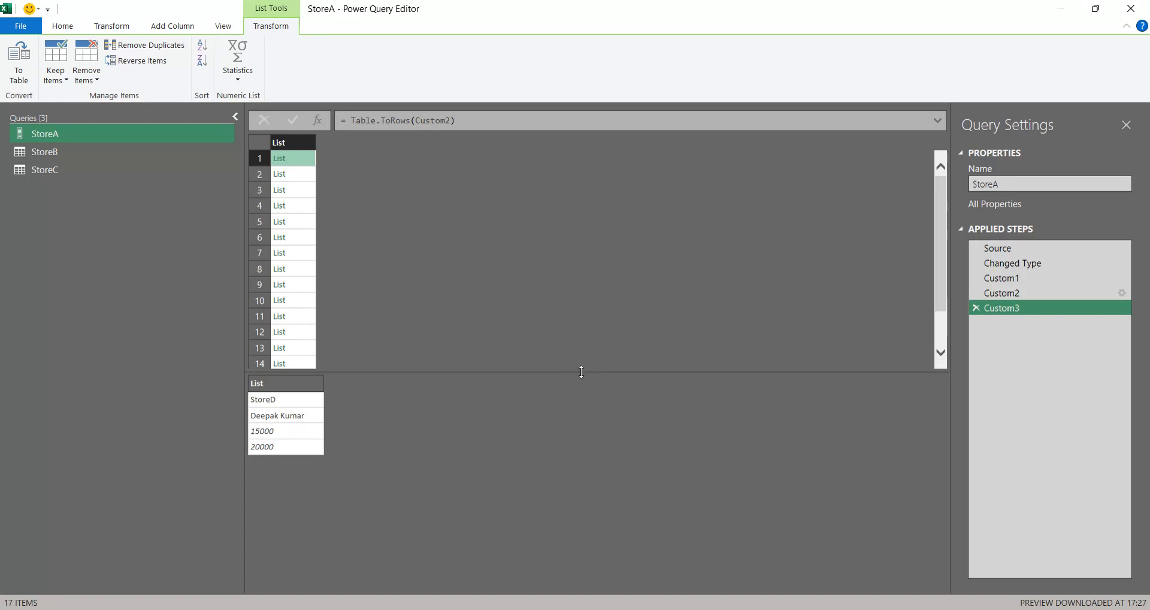
pyautogui.moveTo(581, 371); pyautogui.dragTo(577, 431)
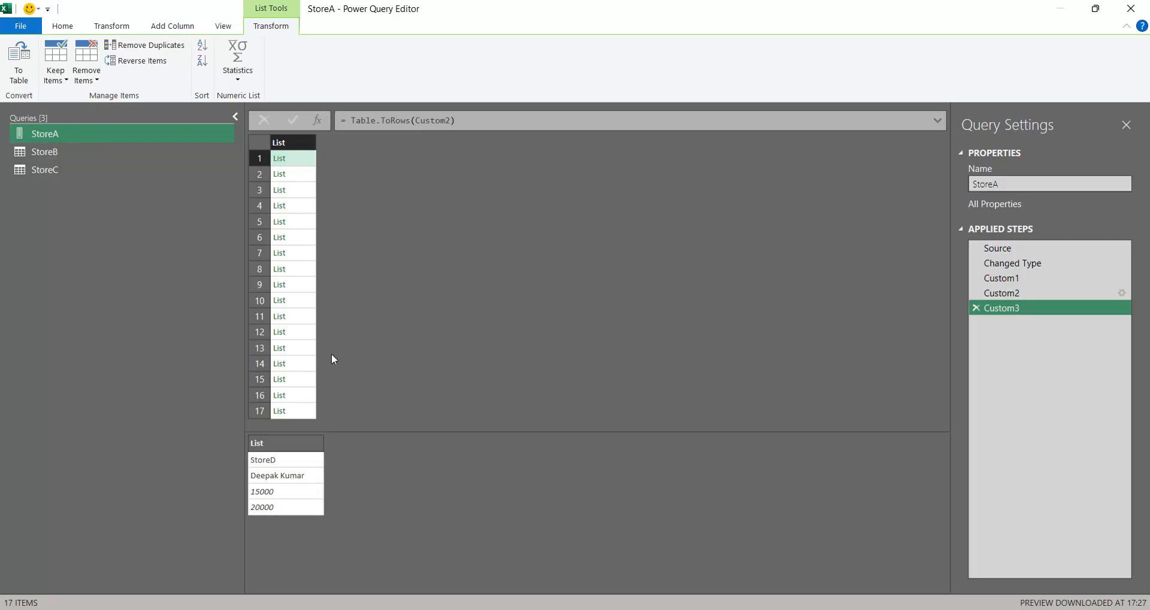
pyautogui.click(309, 178)
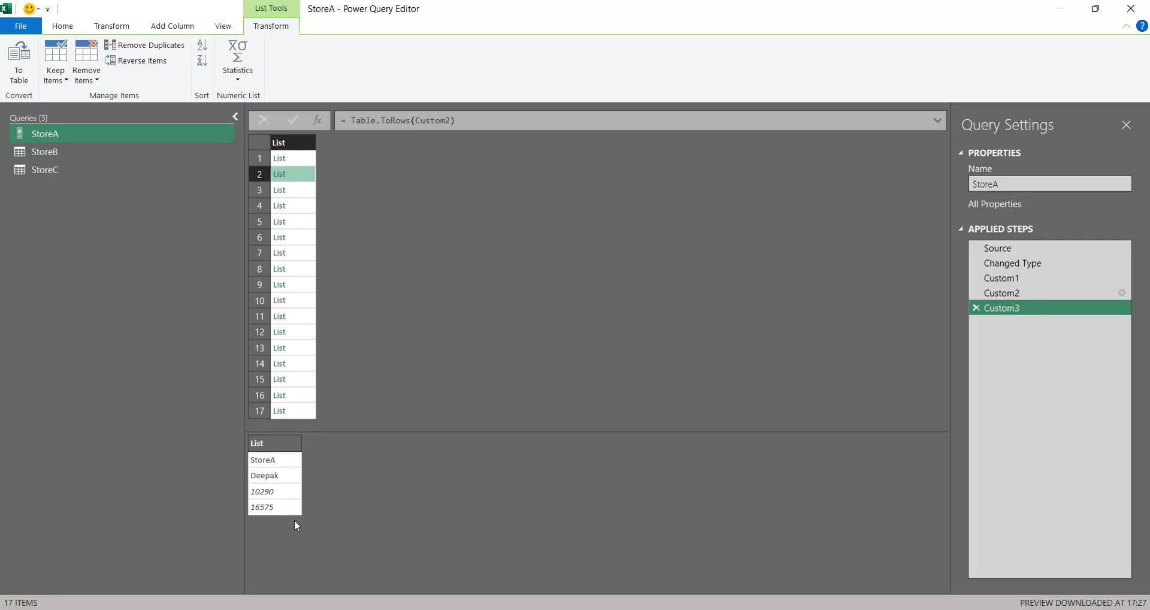
# Add a custom step after Changed Type in StoreC and begin its formula with the Table.ToRows function name
pyautogui.click(84, 170)
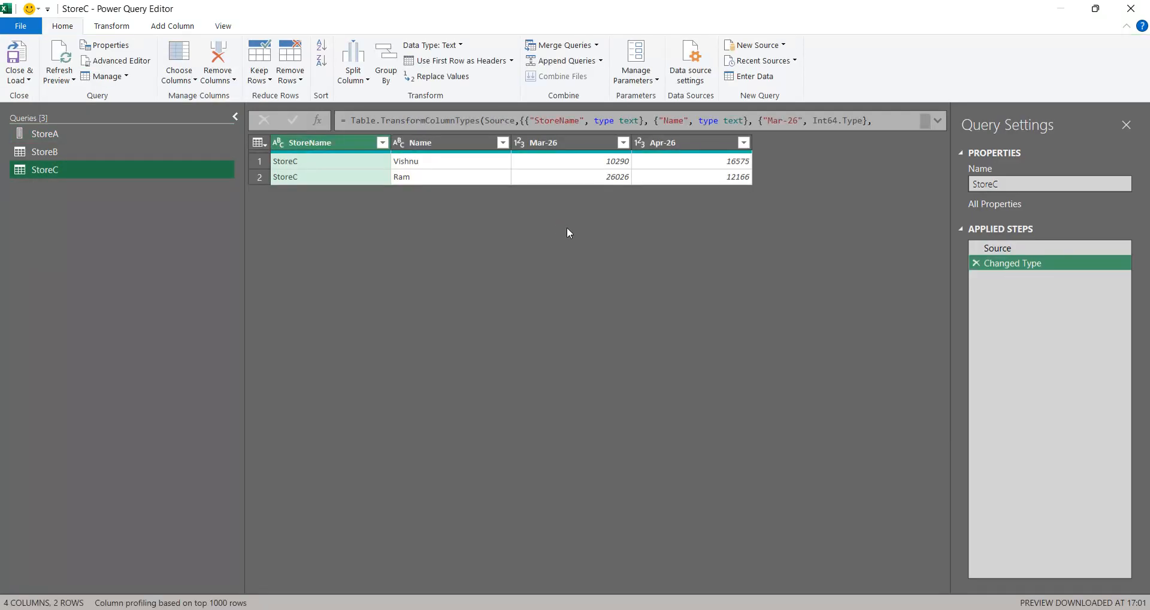
pyautogui.click(318, 120)
pyautogui.click(351, 120)
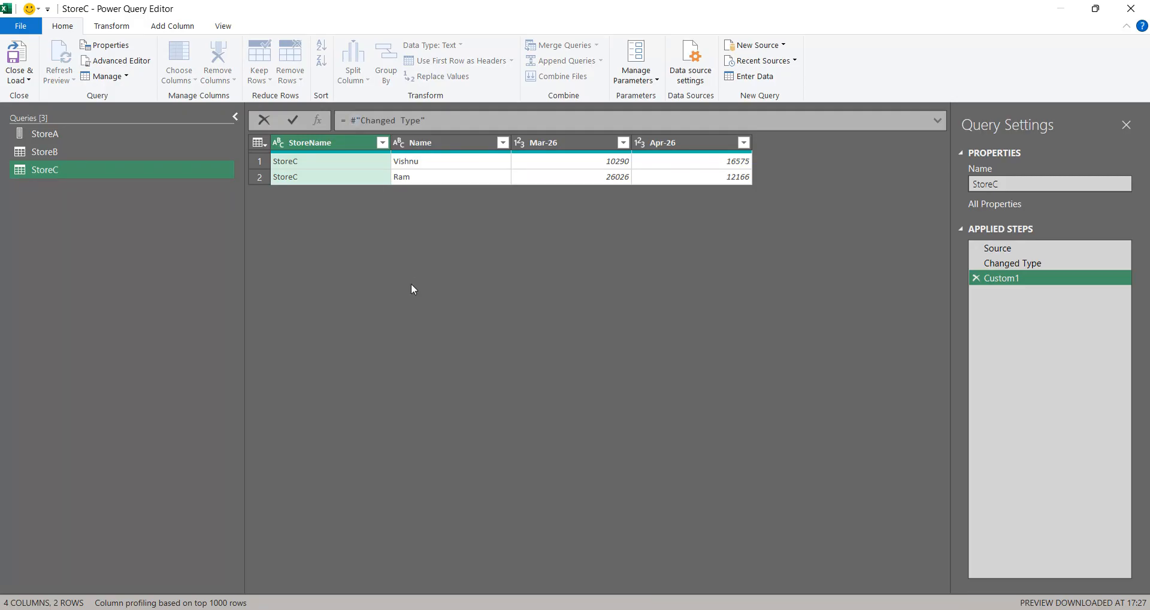
pyautogui.press('BackSpace')
pyautogui.write('Table.')
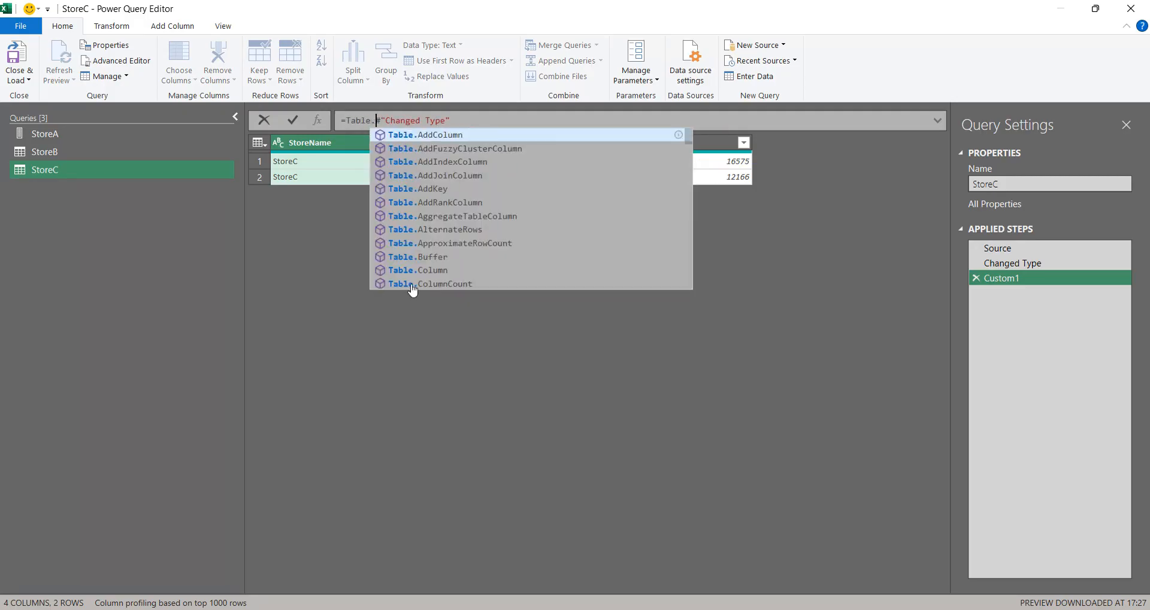
pyautogui.write('To')
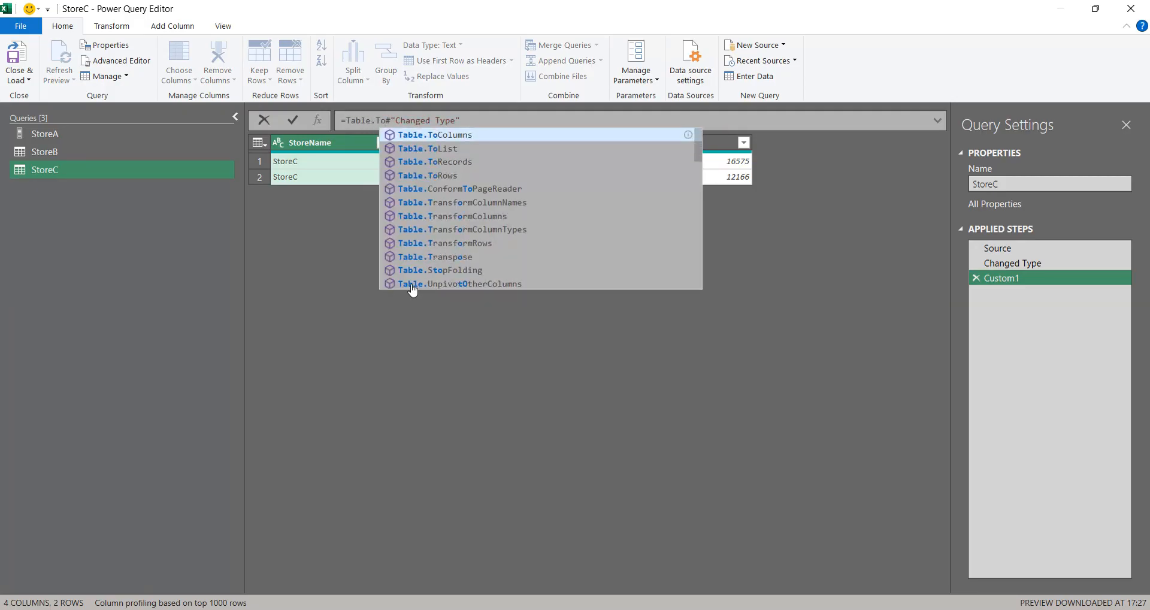
pyautogui.write('Rwos')
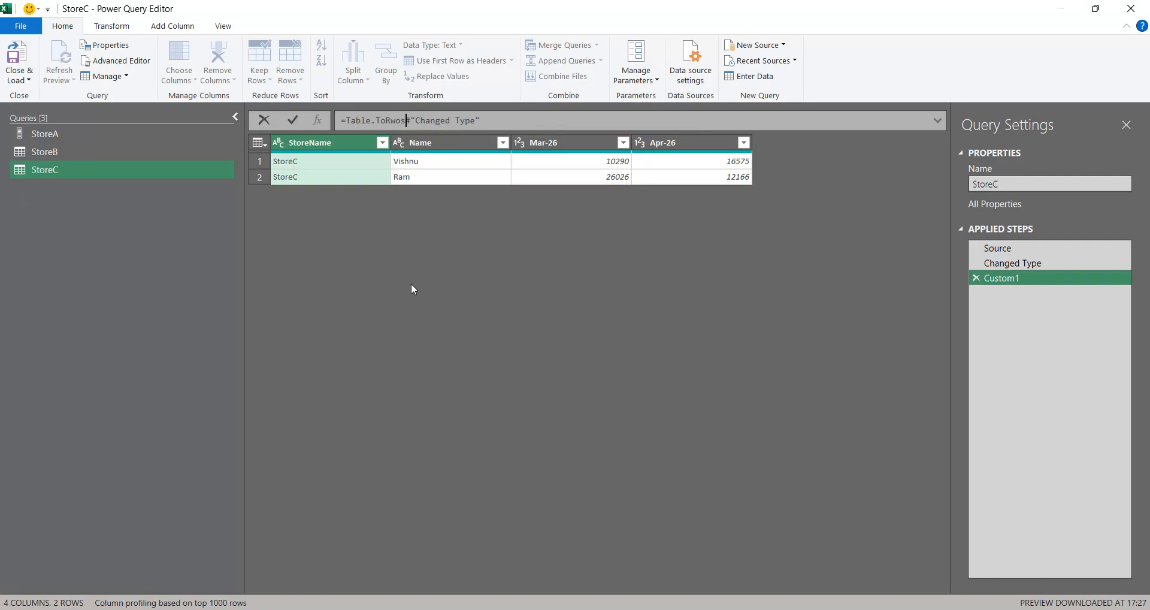
# Fix the function name's spelling, complete the StoreC formula as Table.ToRows(#"Changed Type"), and apply it
pyautogui.write('(')
pyautogui.press('BackSpace')
pyautogui.press('Right')
pyautogui.write('w')
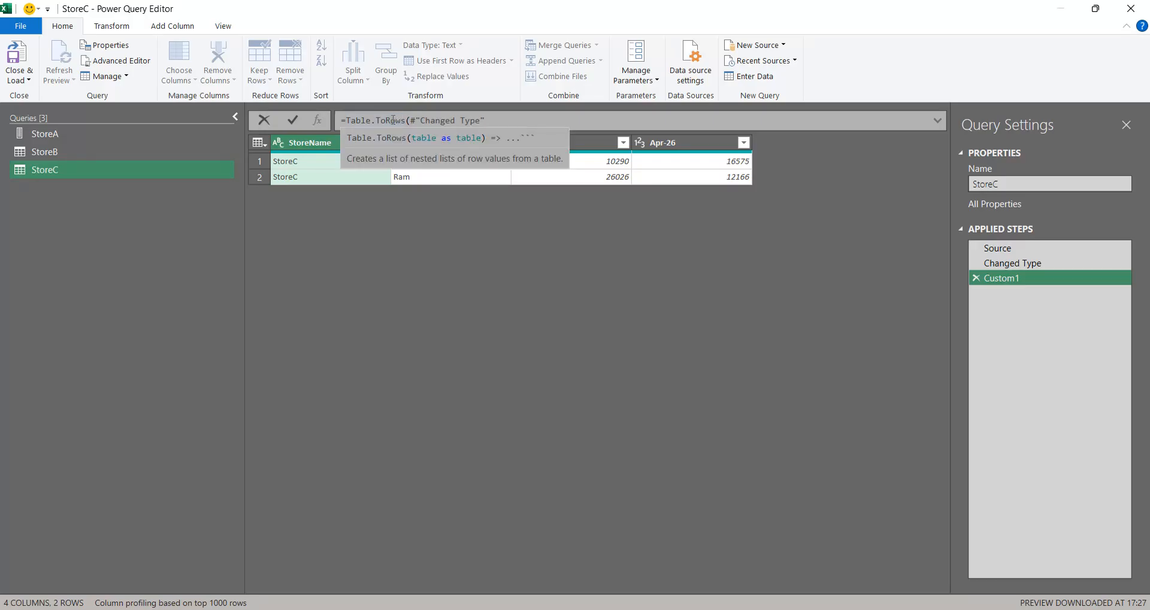
pyautogui.click(497, 118)
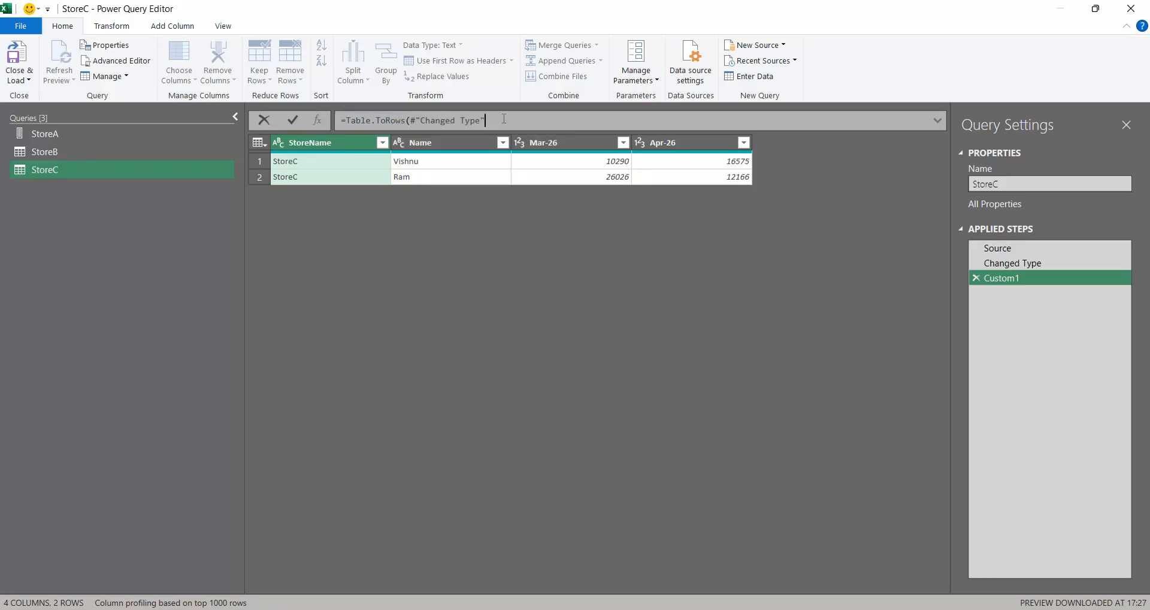
pyautogui.write(')')
pyautogui.press('Return')
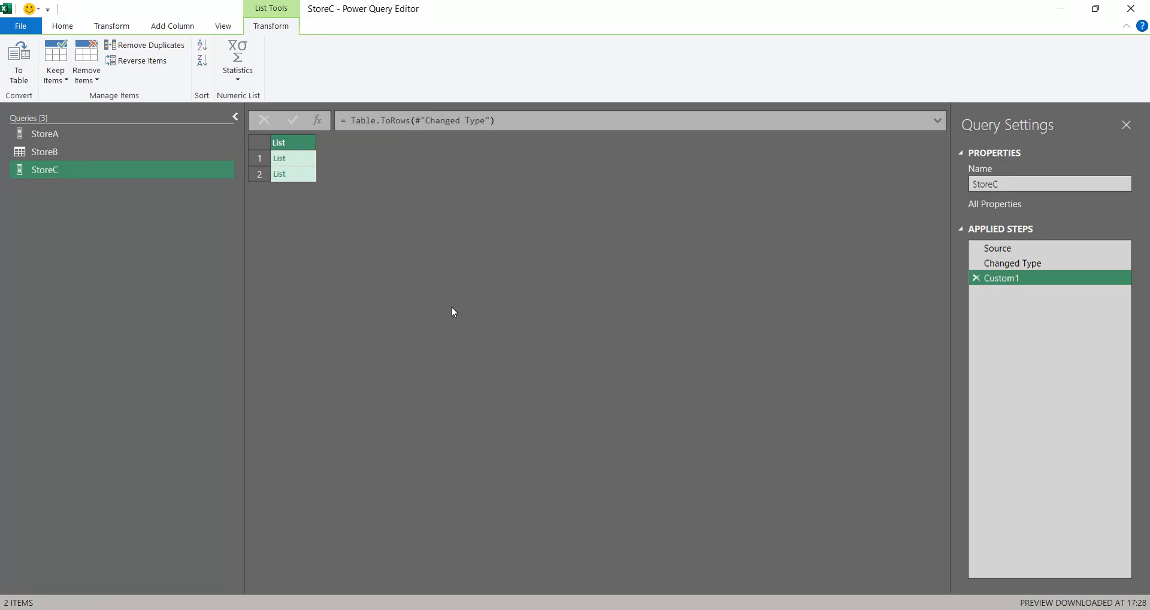
# Preview StoreC's first row list, then add a custom step after Custom3 in StoreA and begin its formula with List.Combine
pyautogui.click(314, 161)
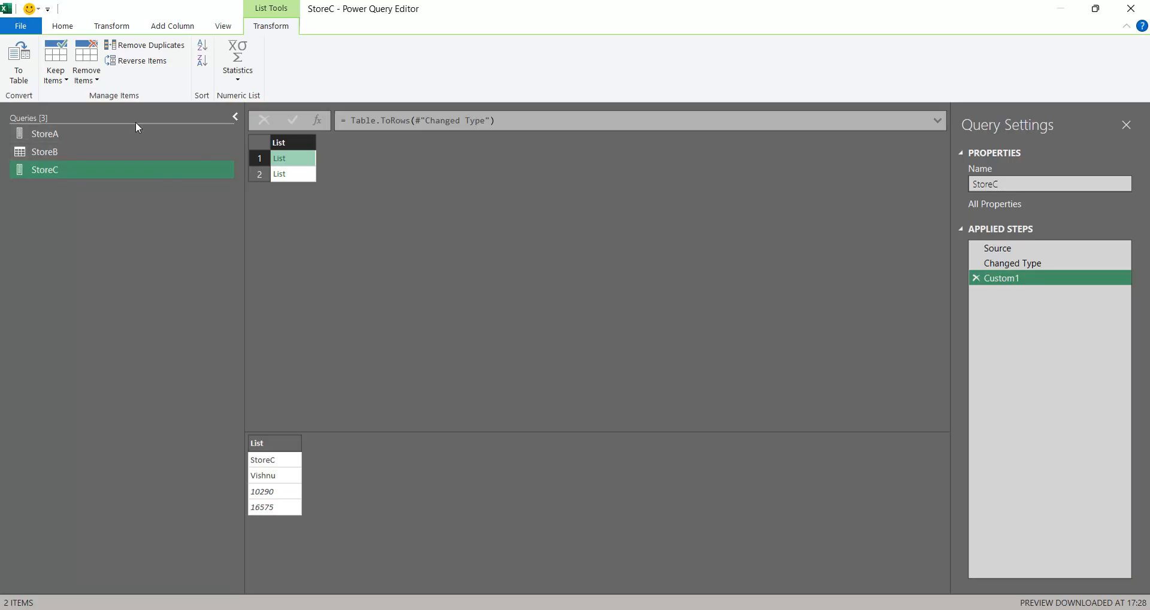
pyautogui.click(140, 136)
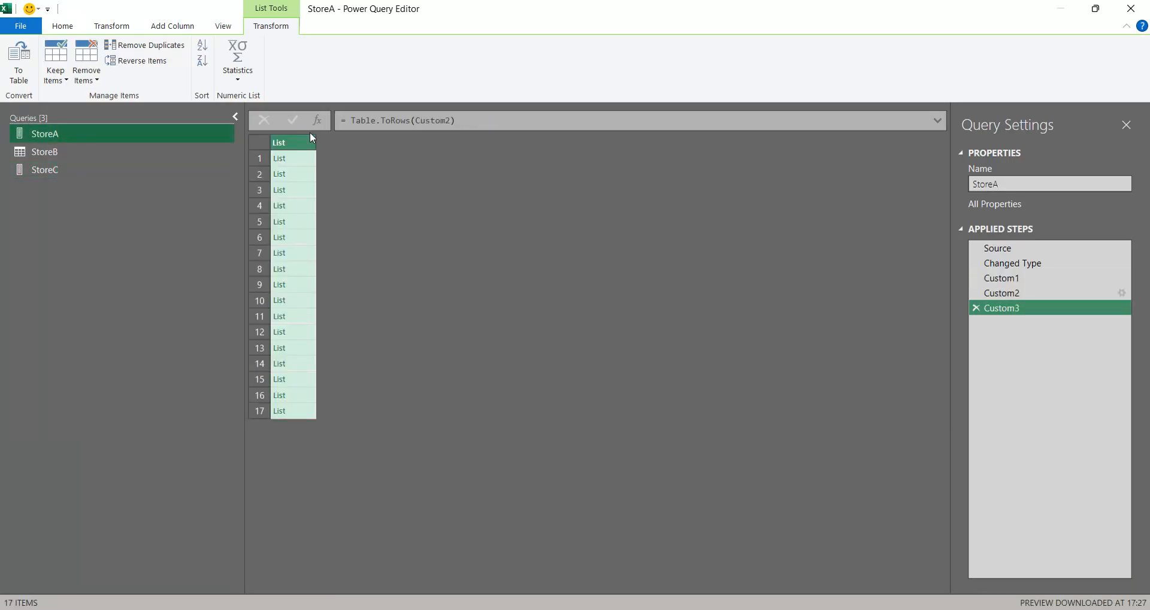
pyautogui.click(319, 123)
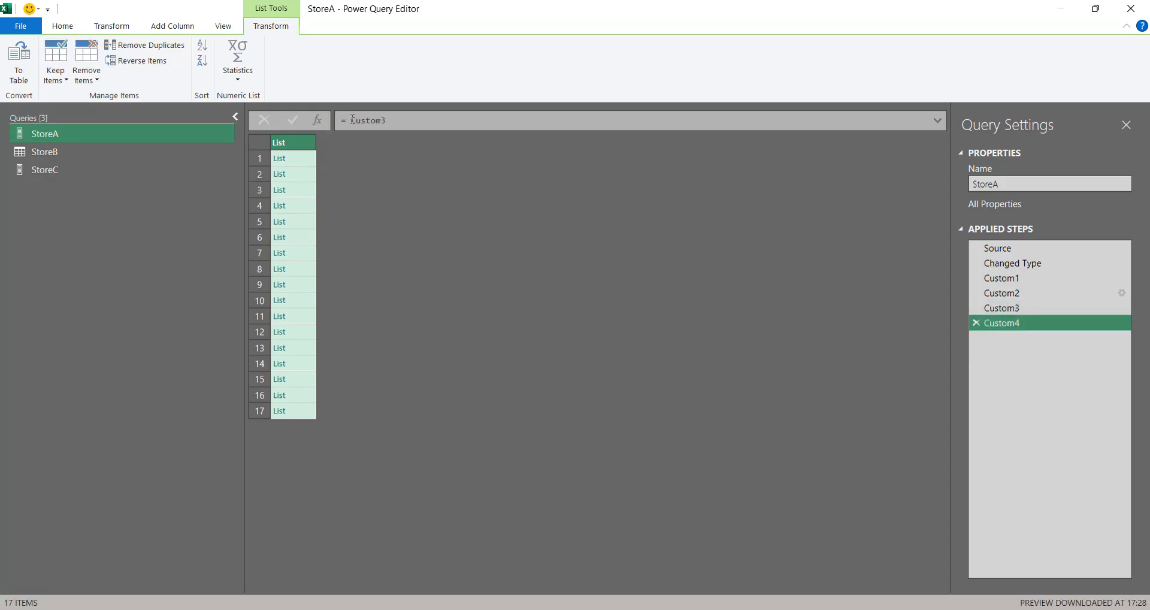
pyautogui.click(347, 119)
pyautogui.write('List.Com')
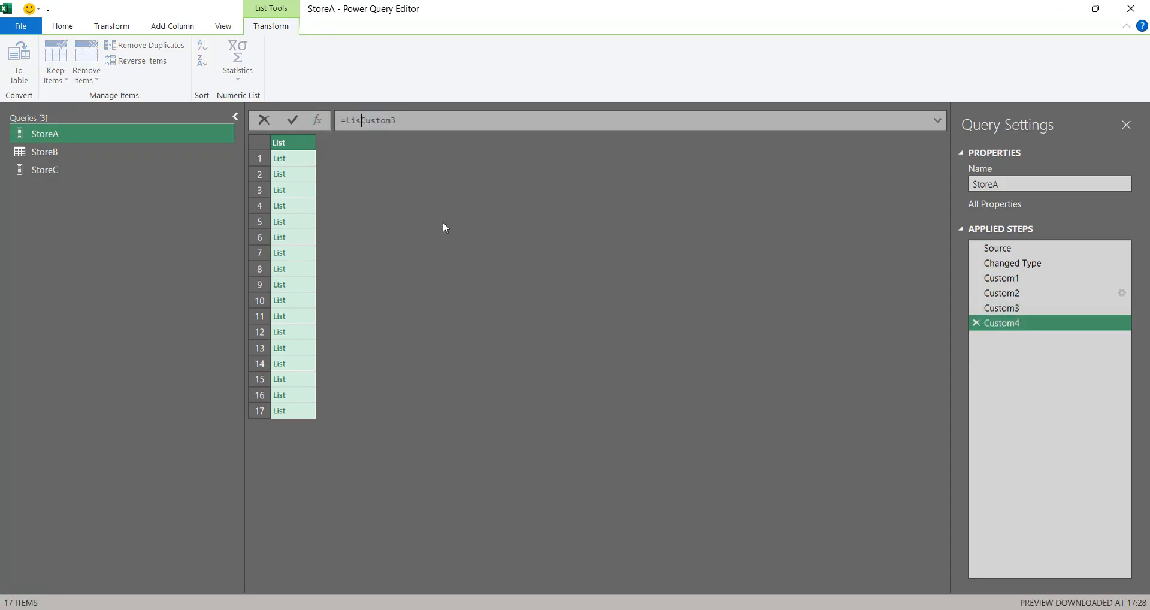
pyautogui.write('vin')
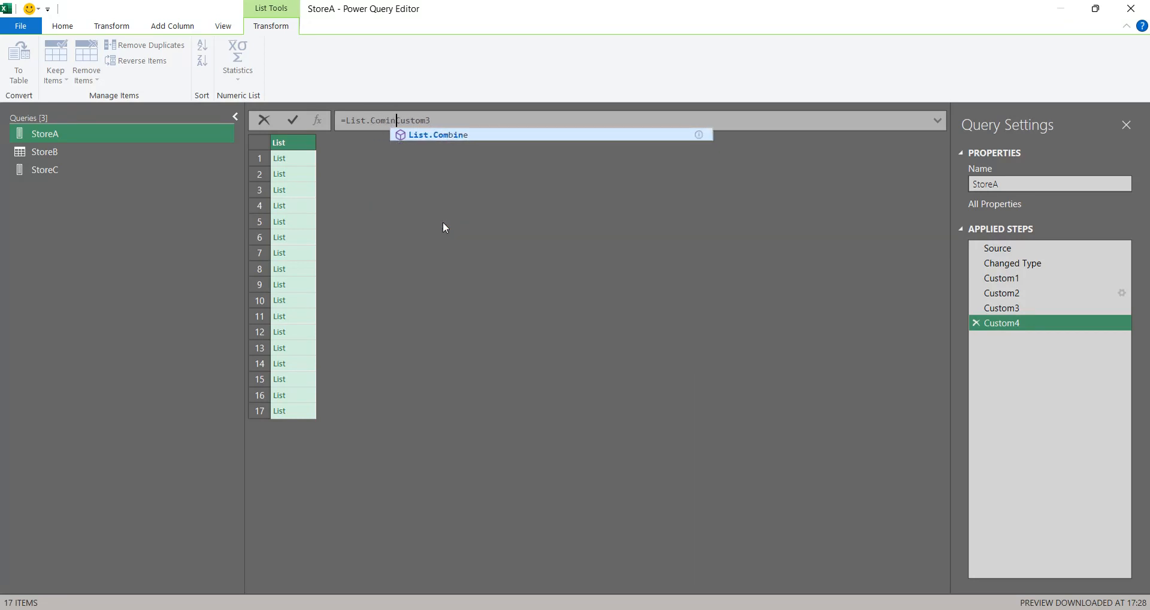
pyautogui.press('BackSpace')
pyautogui.press('BackSpace')
pyautogui.press('BackSpace')
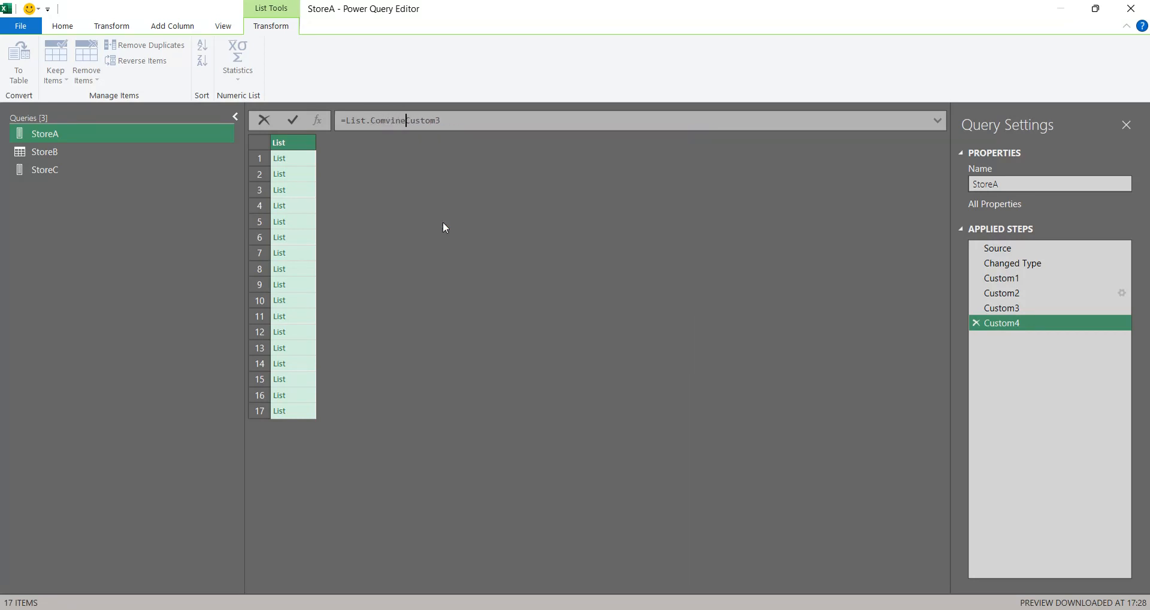
pyautogui.write('bine')
# Complete the StoreA formula as List.Combine(Custom3,StoreC) and apply it
pyautogui.write('(')
pyautogui.write(',Sto')
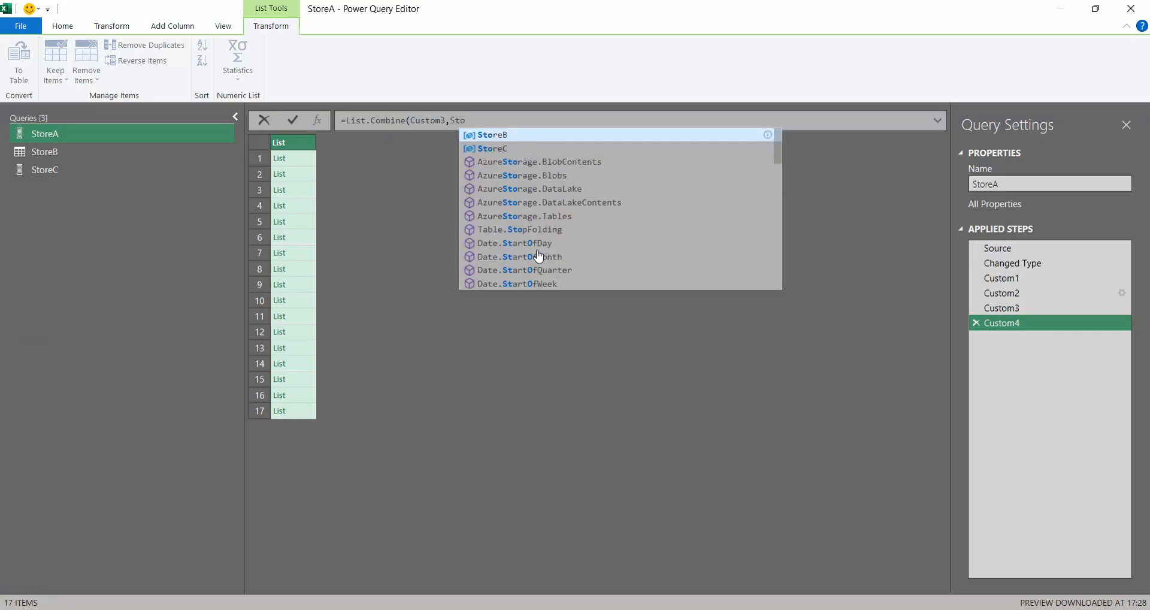
pyautogui.press('Down')
pyautogui.press('Tab')
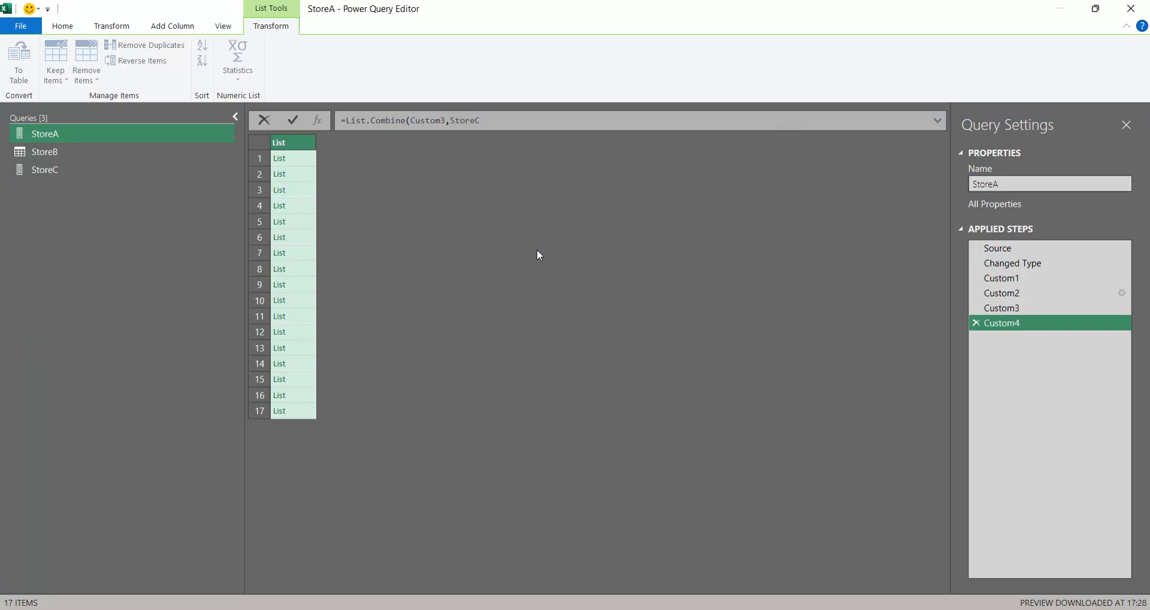
pyautogui.write(')')
pyautogui.press('Return')
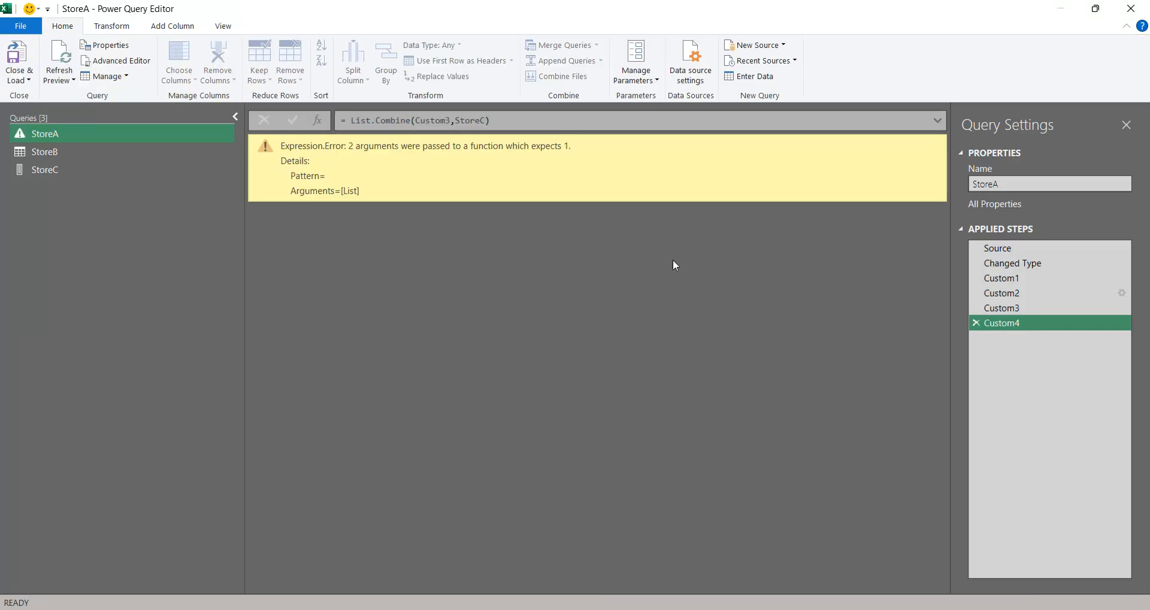
# Wrap the two list arguments in curly braces so the formula reads List.Combine({Custom3,StoreC}), and apply it
pyautogui.click(413, 121)
pyautogui.write('{')
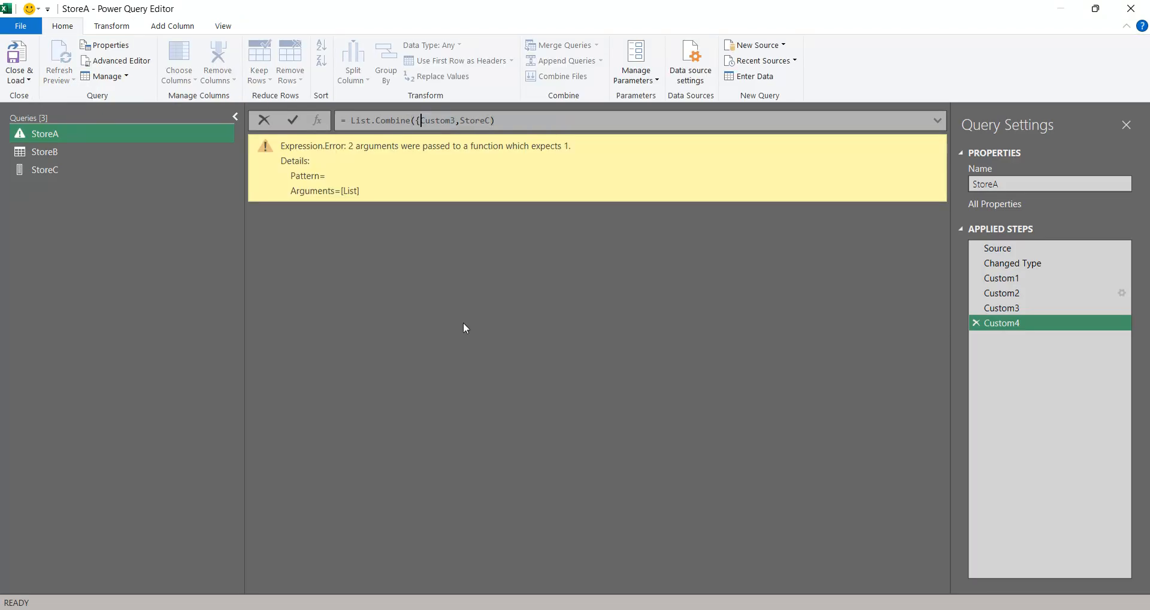
pyautogui.click(490, 121)
pyautogui.write('}')
pyautogui.press('Return')
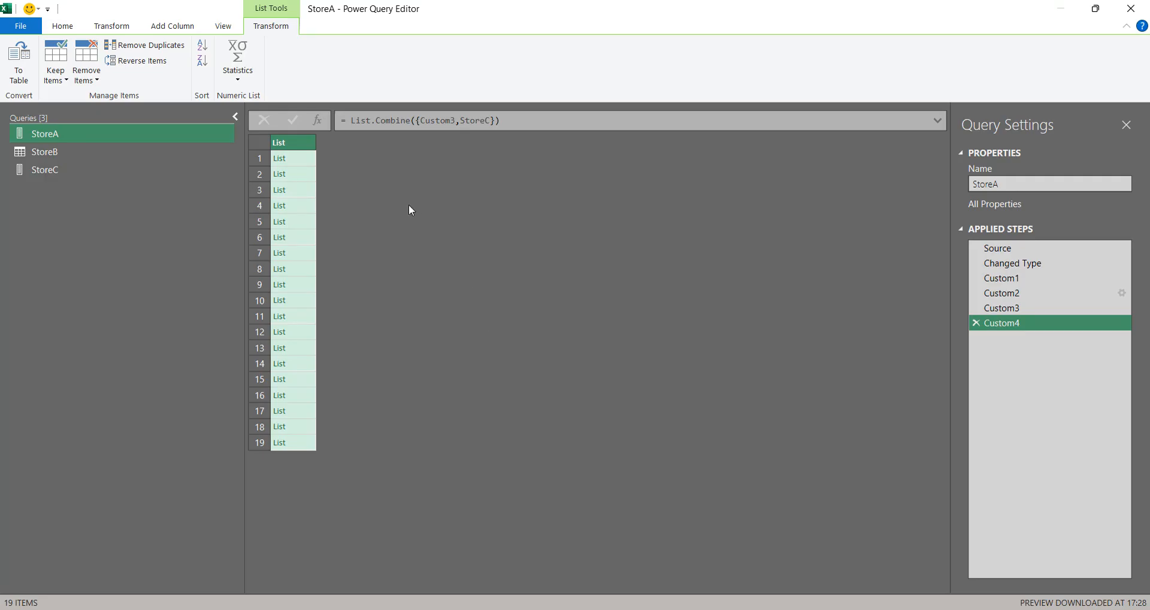
# Add a custom step after Custom4 in StoreA that converts the combined row lists to a table with Table.FromRows(Custom4)
pyautogui.click(321, 123)
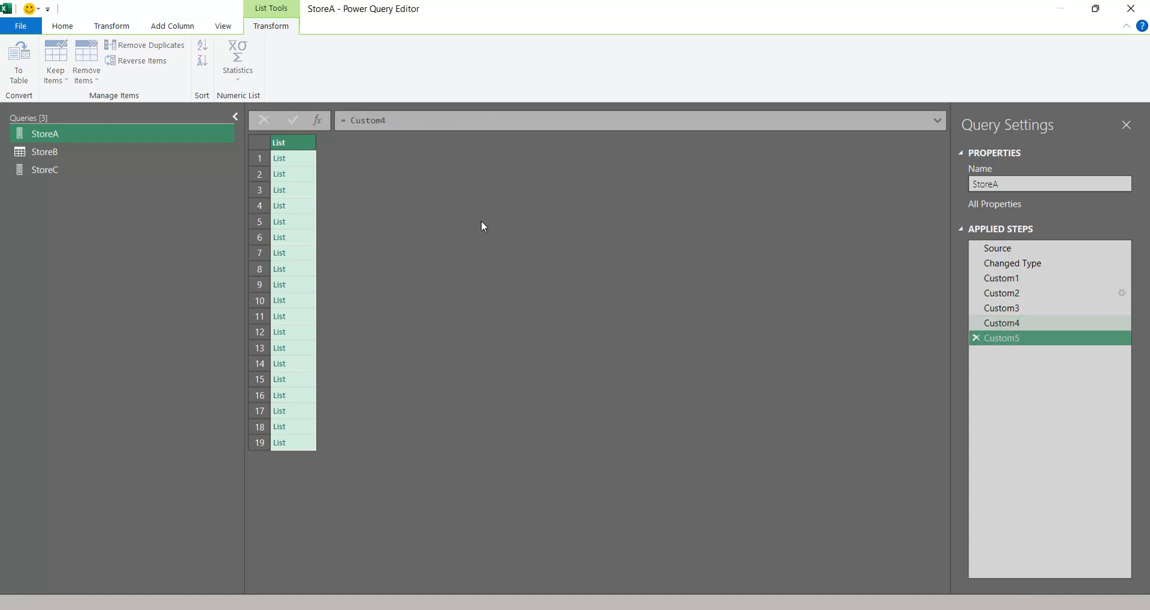
pyautogui.click(349, 121)
pyautogui.press('BackSpace')
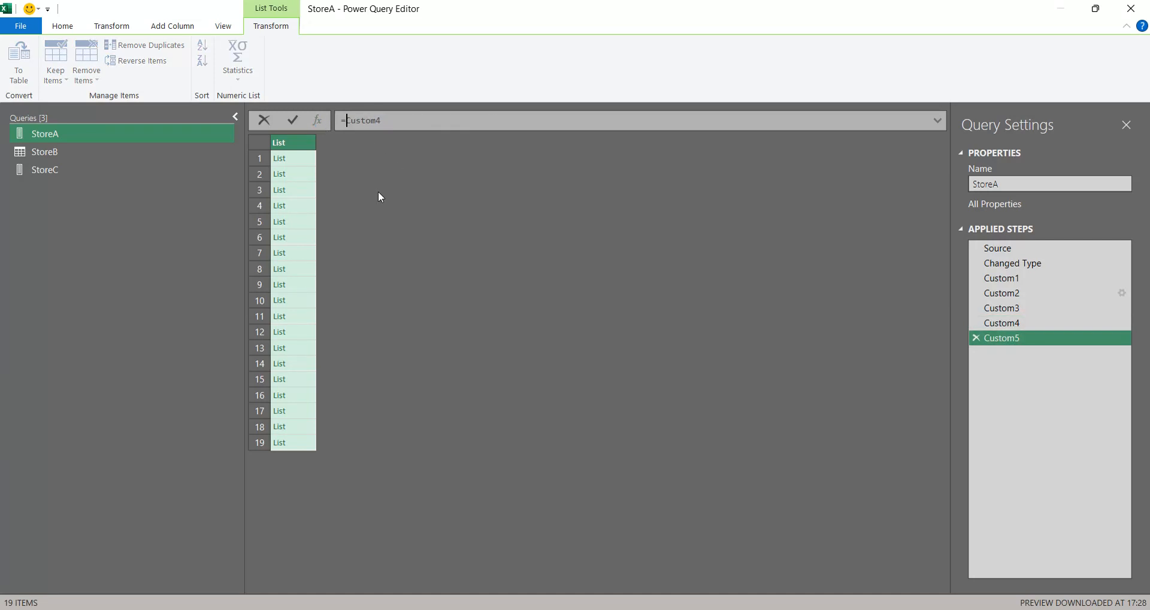
pyautogui.write('Table.')
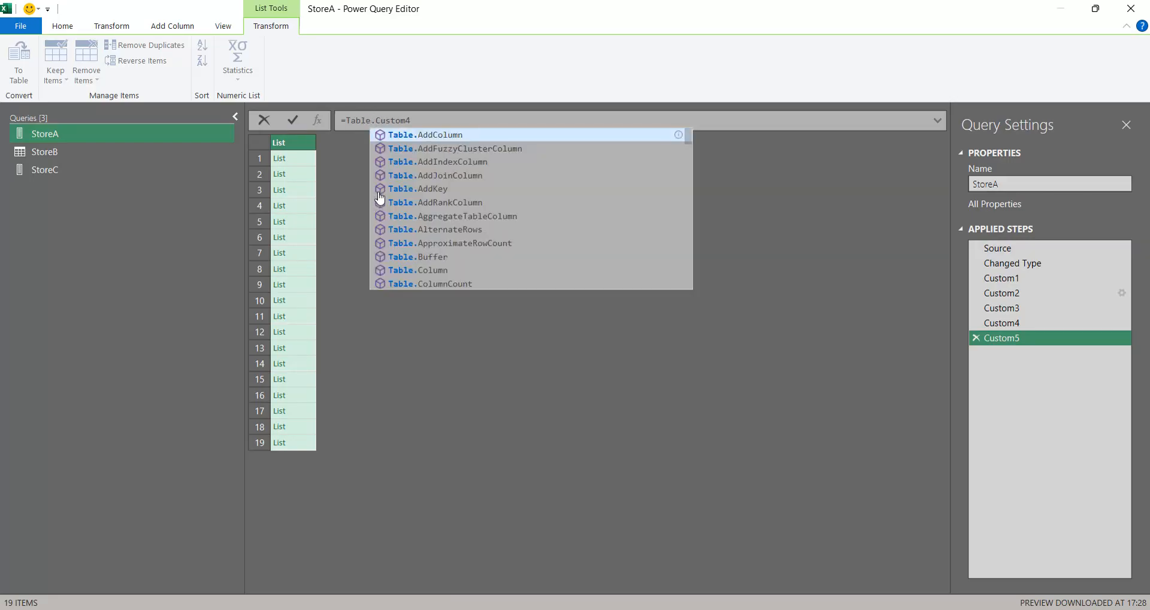
pyautogui.write('From')
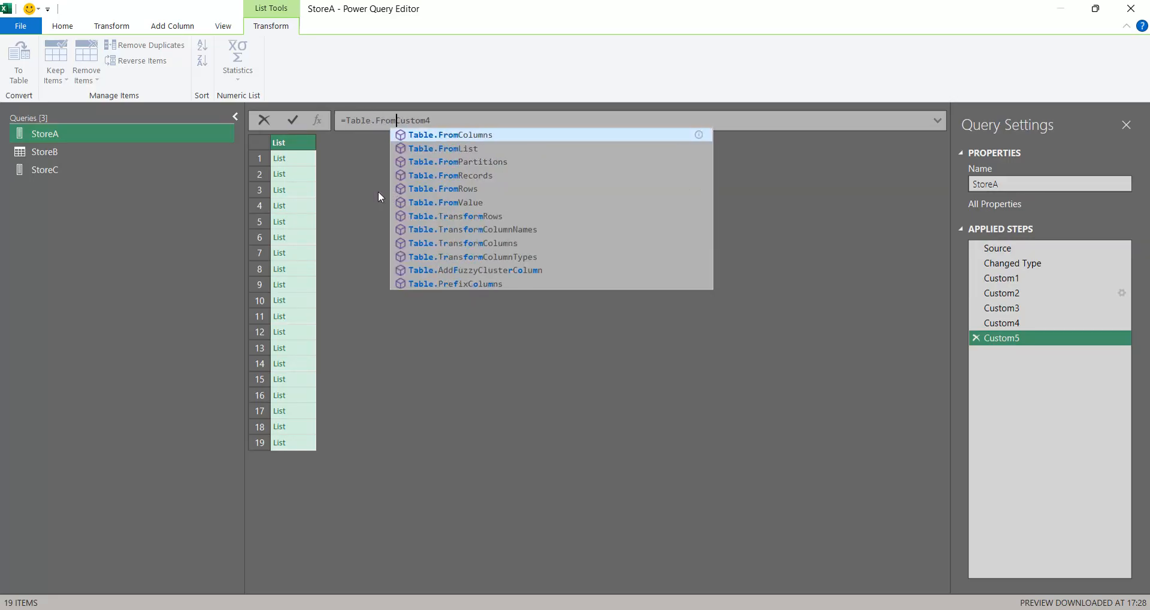
pyautogui.write('Rows(')
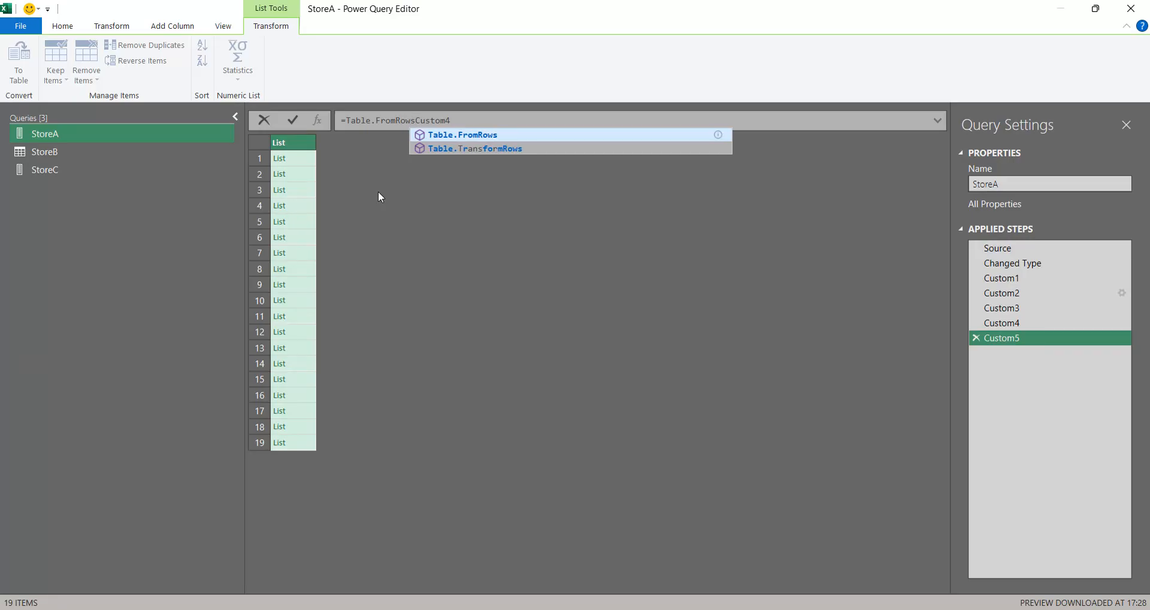
pyautogui.click(480, 123)
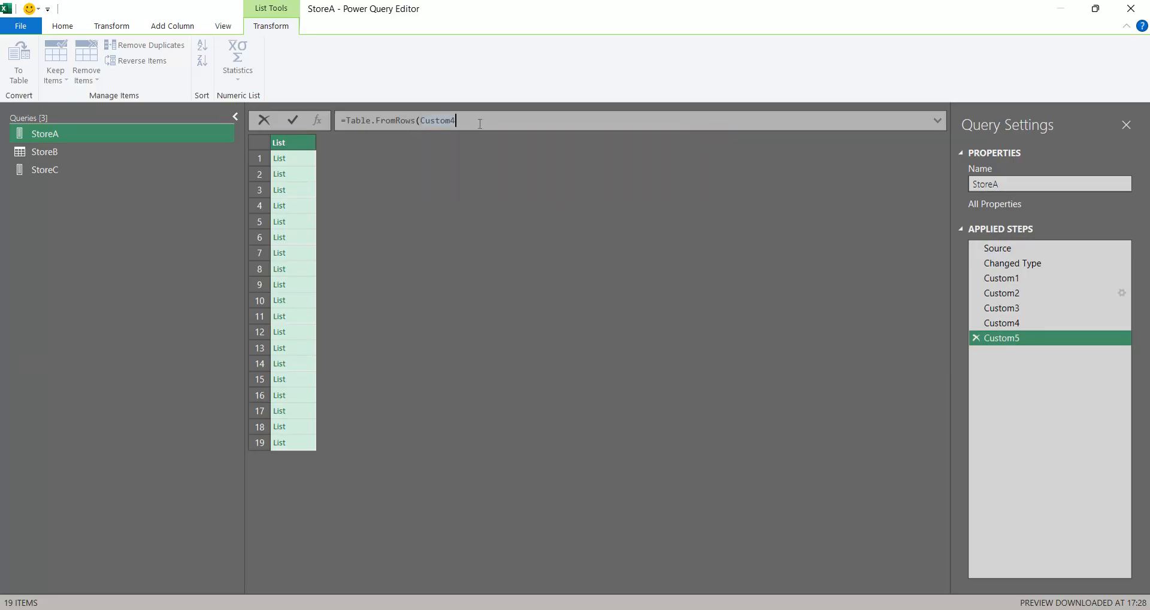
pyautogui.write(')')
pyautogui.press('Return')
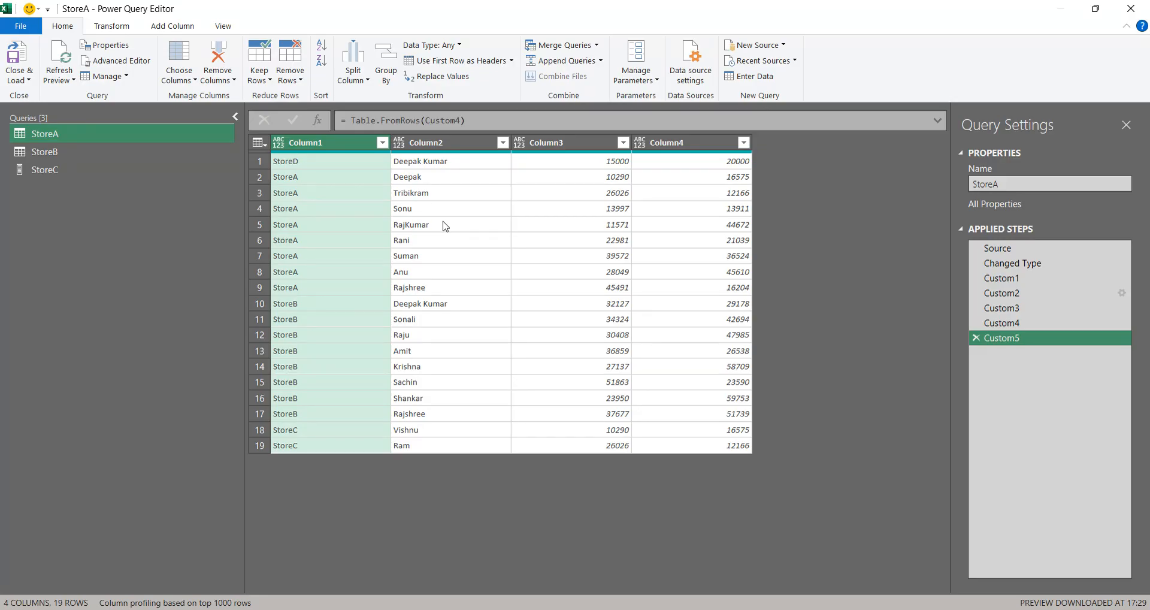
# Insert an intermediate step after Custom2 in StoreA that uses the headers as the first row
pyautogui.moveTo(1028, 293); pyautogui.dragTo(1030, 309)
pyautogui.click(1028, 307)
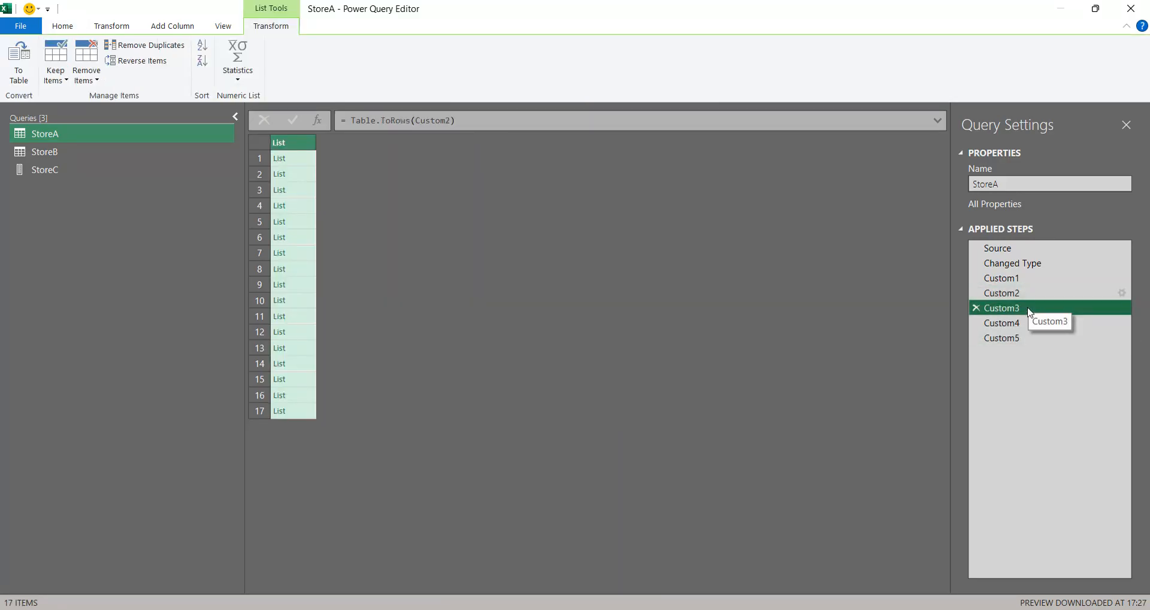
pyautogui.click(1036, 297)
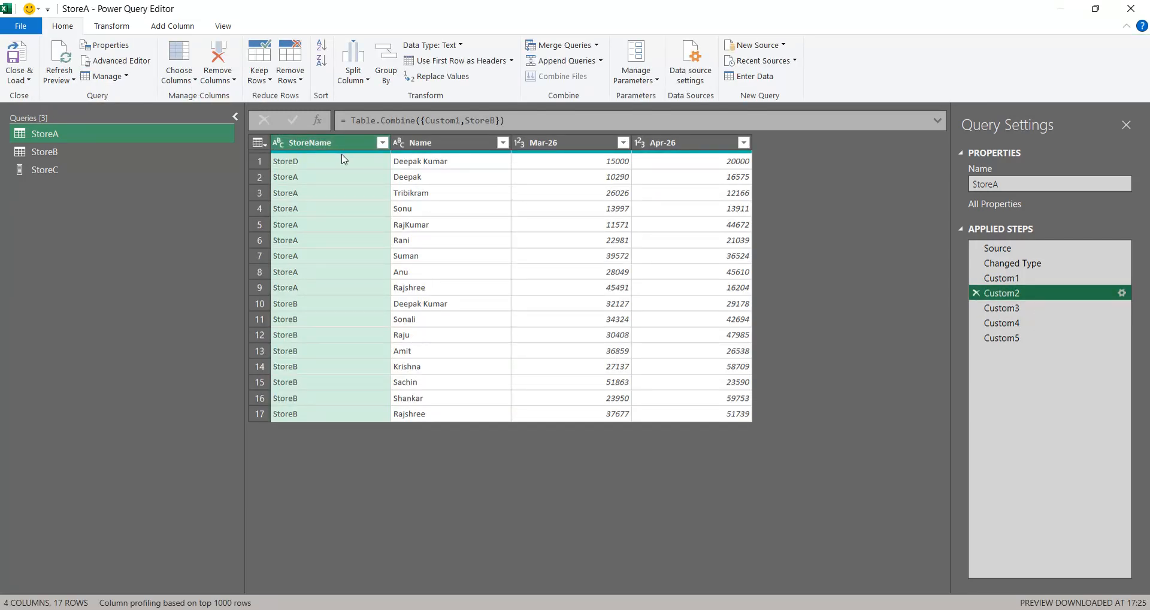
pyautogui.click(113, 26)
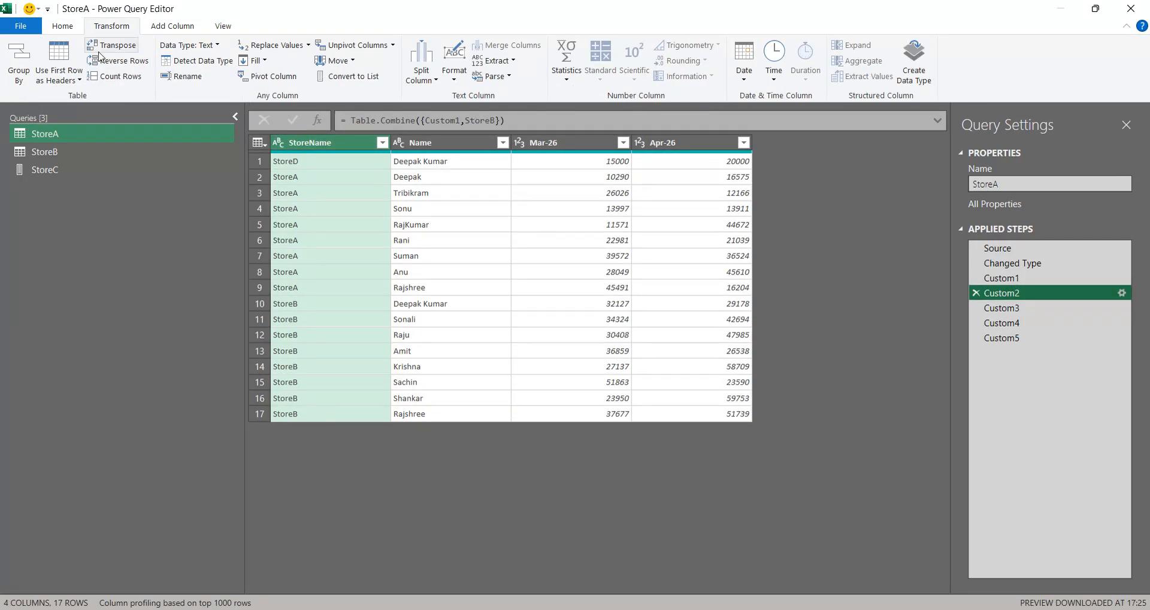
pyautogui.click(78, 81)
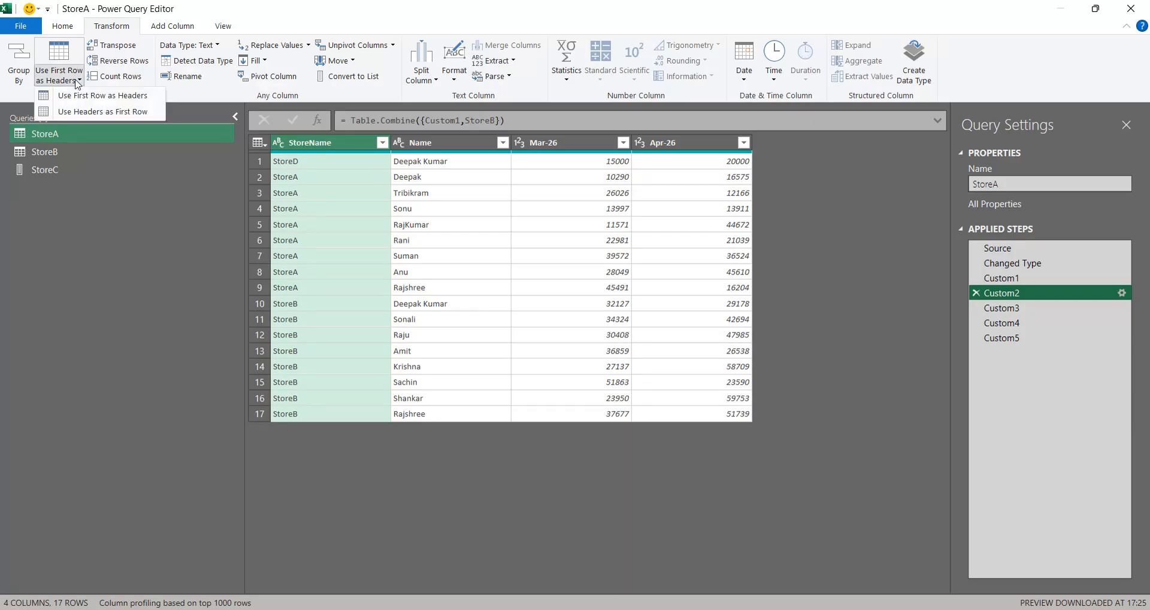
pyautogui.click(109, 110)
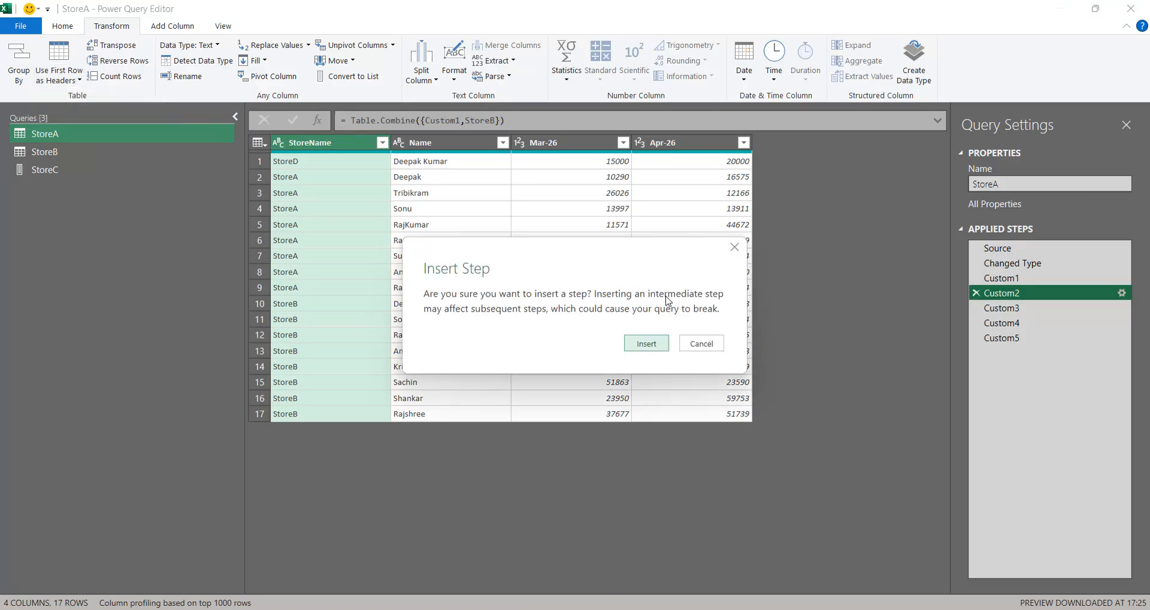
pyautogui.click(652, 345)
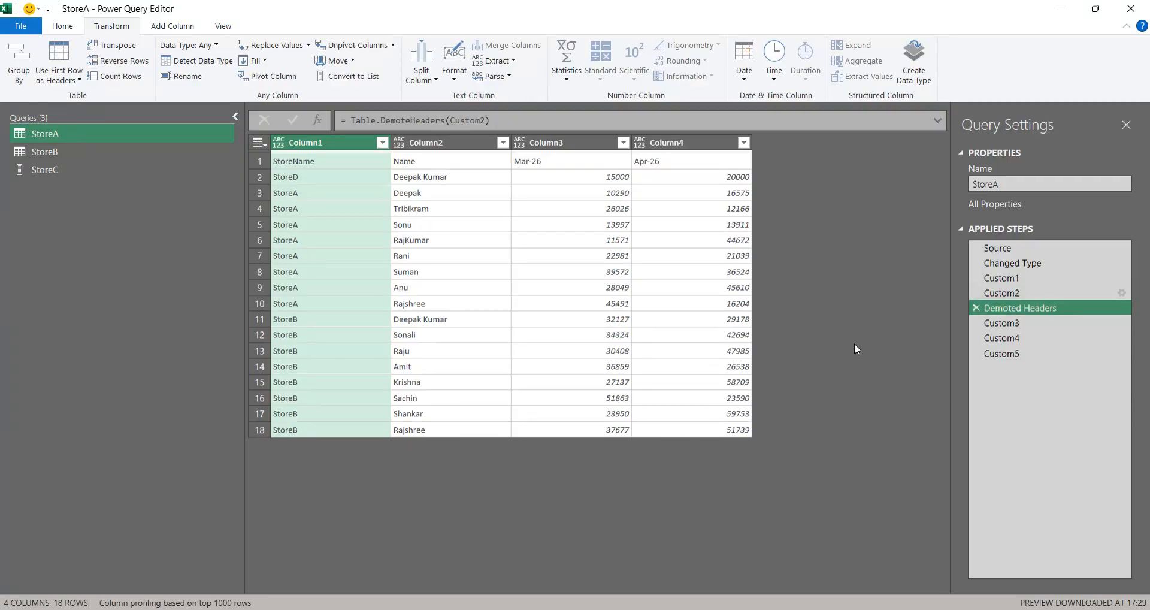
# Promote the first row of the Custom5 result to column headers
pyautogui.click(1011, 353)
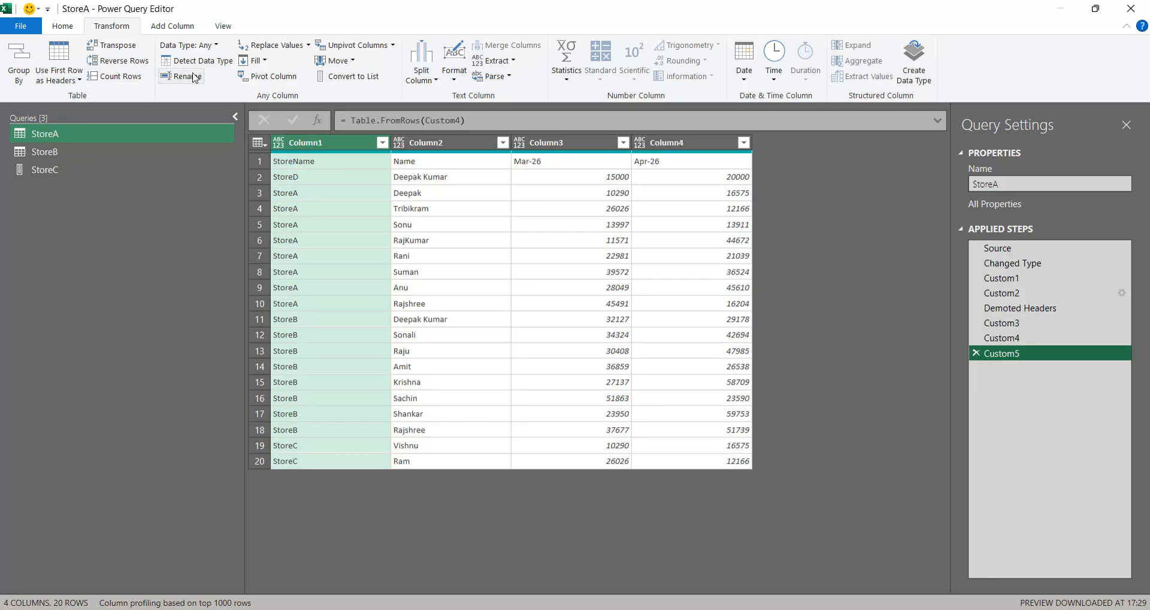
pyautogui.click(79, 80)
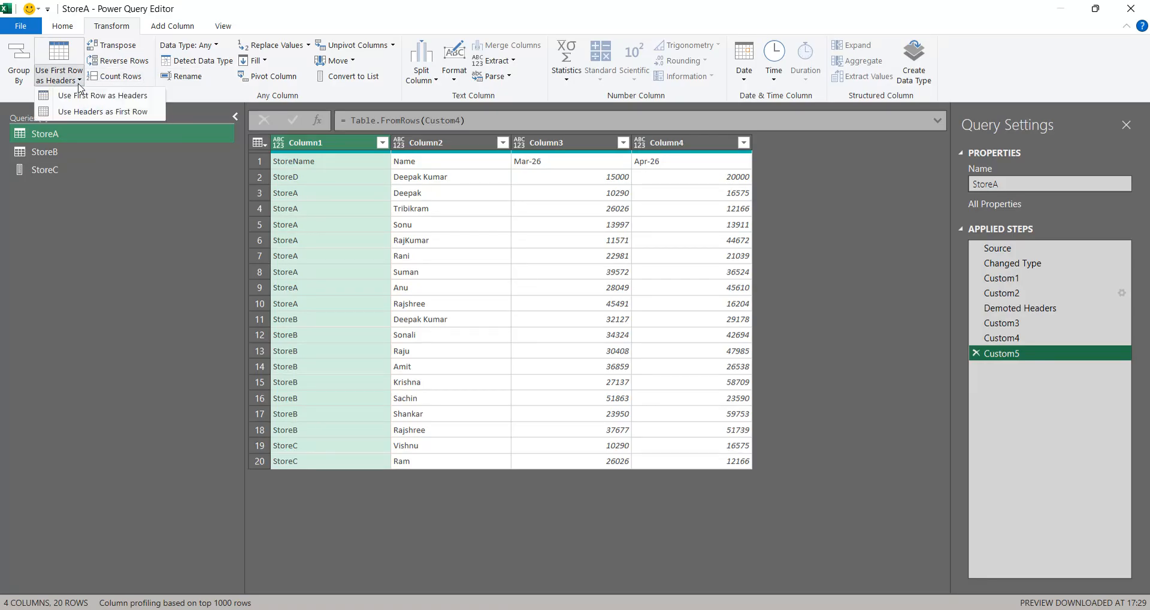
pyautogui.click(110, 99)
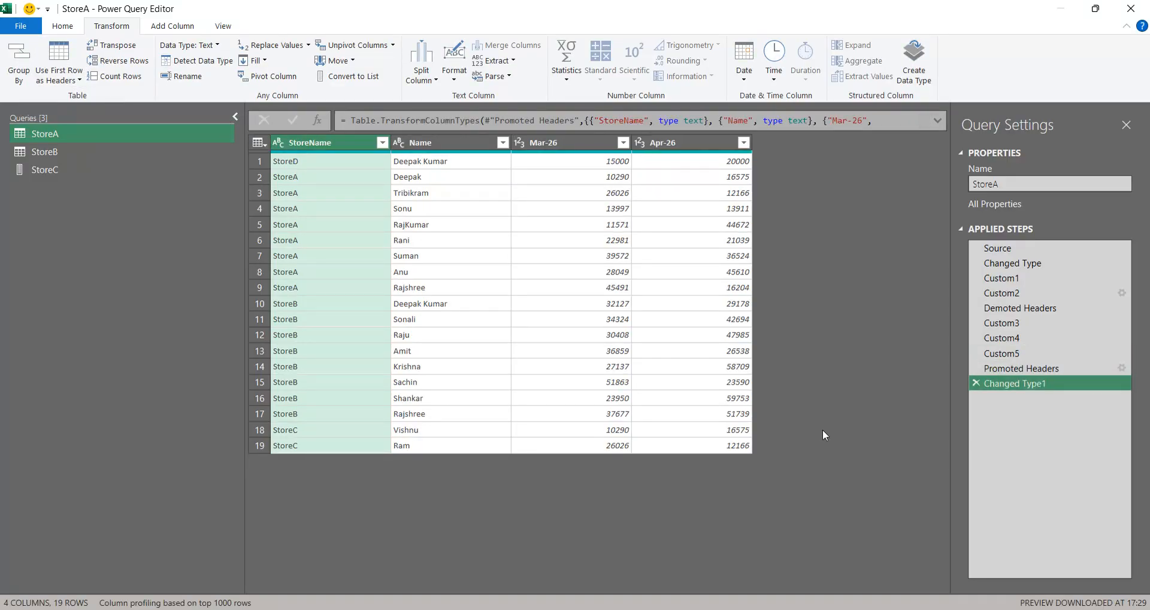